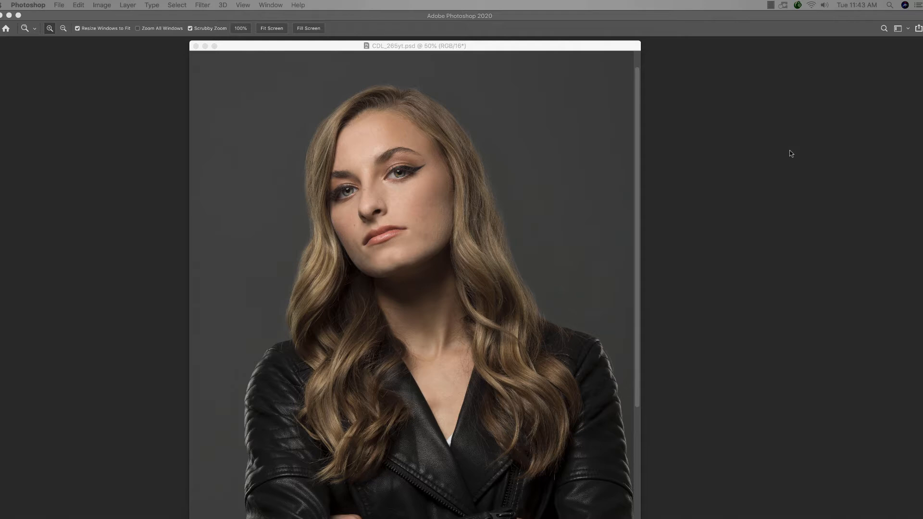
# Duplicate the Background layer and apply a Gaussian Blur with a 41.6-pixel radius to the copy.
pyautogui.click(773, 137)
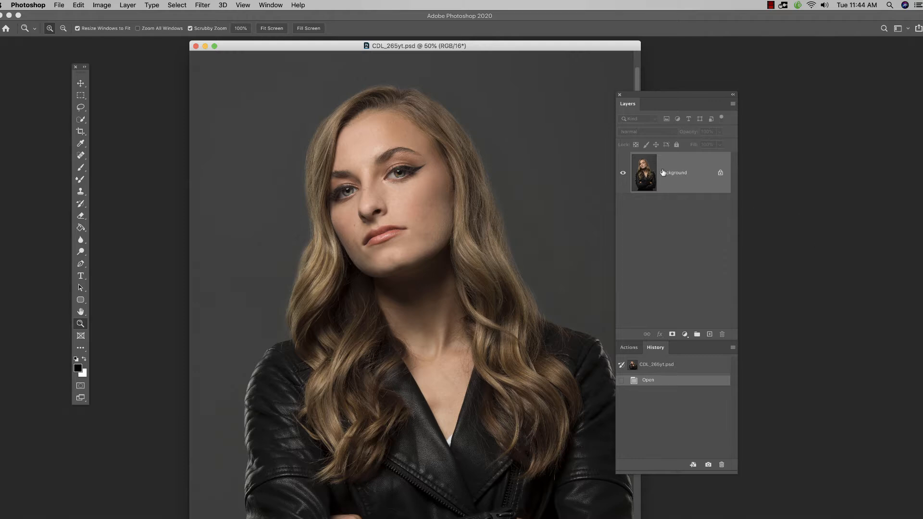
pyautogui.click(714, 195)
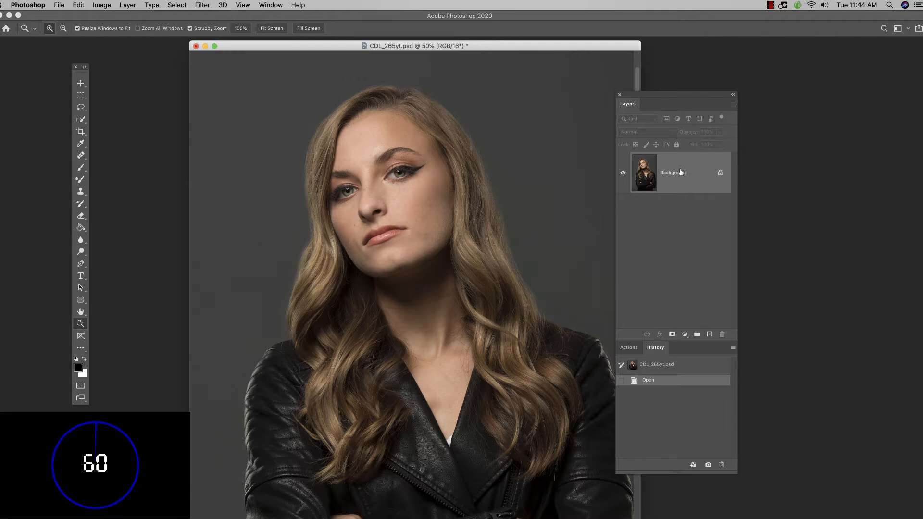
pyautogui.moveTo(700, 188); pyautogui.dragTo(709, 335)
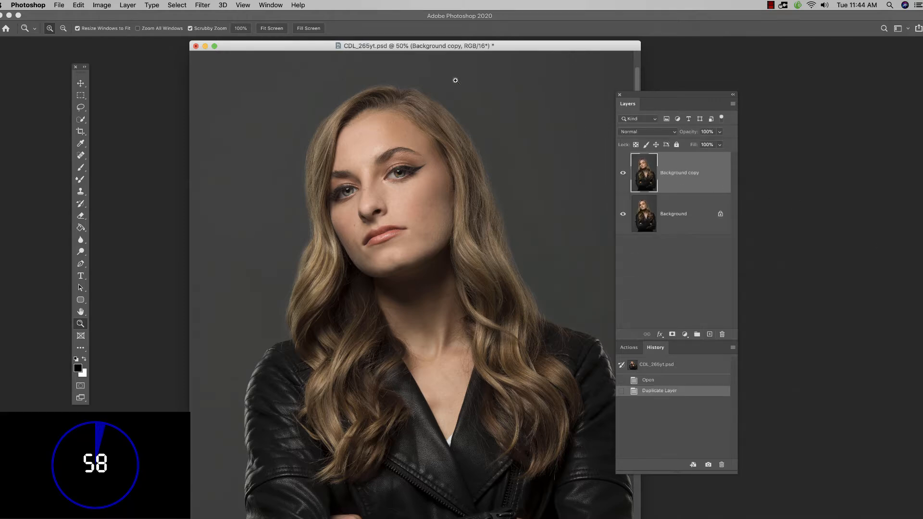
pyautogui.click(203, 5)
pyautogui.moveTo(242, 118)
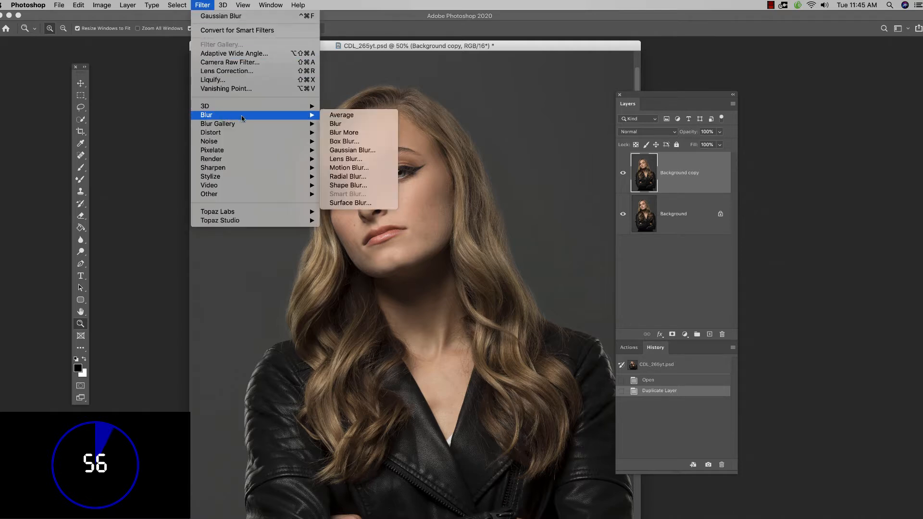
pyautogui.click(357, 151)
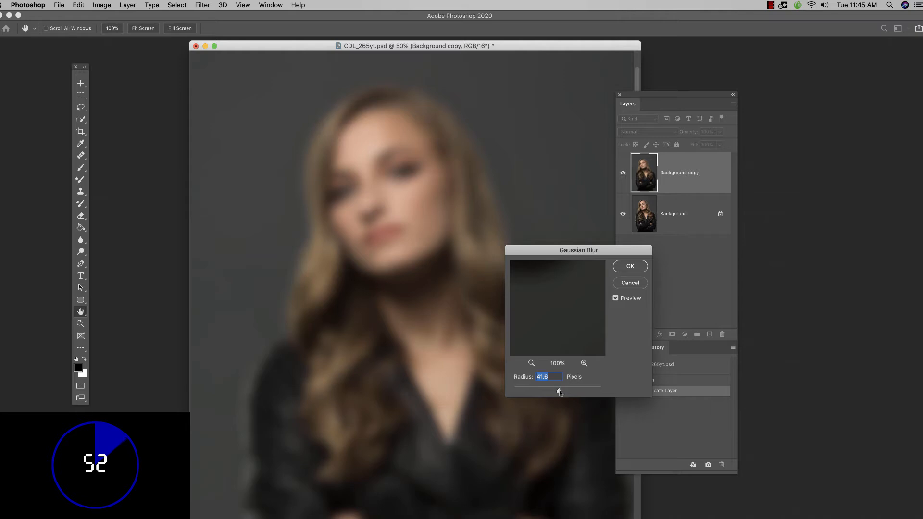
pyautogui.click(631, 266)
pyautogui.press('z')
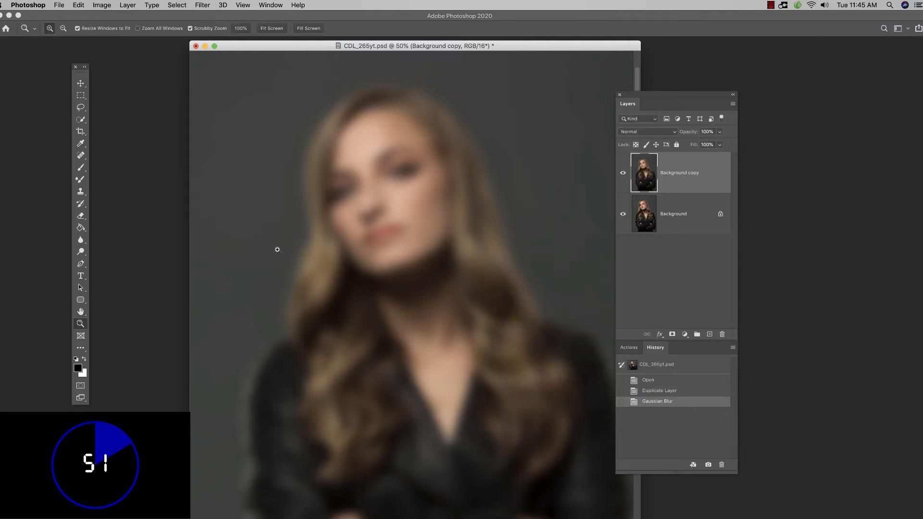
# Brighten the blurred forehead, cheeks, nose and chin with the Dodge tool.
pyautogui.click(80, 251)
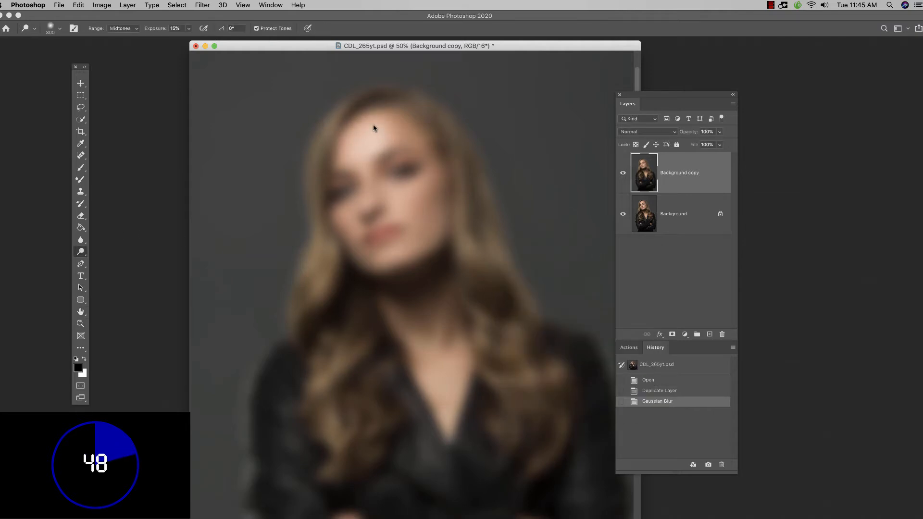
pyautogui.moveTo(374, 126)
pyautogui.mouseDown()
pyautogui.moveTo(366, 160)
pyautogui.moveTo(393, 188)
pyautogui.moveTo(413, 198)
pyautogui.mouseUp()
pyautogui.moveTo(404, 199)
pyautogui.mouseDown()
pyautogui.moveTo(414, 188)
pyautogui.moveTo(395, 198)
pyautogui.moveTo(355, 175)
pyautogui.mouseUp()
pyautogui.moveTo(342, 218); pyautogui.dragTo(349, 232)
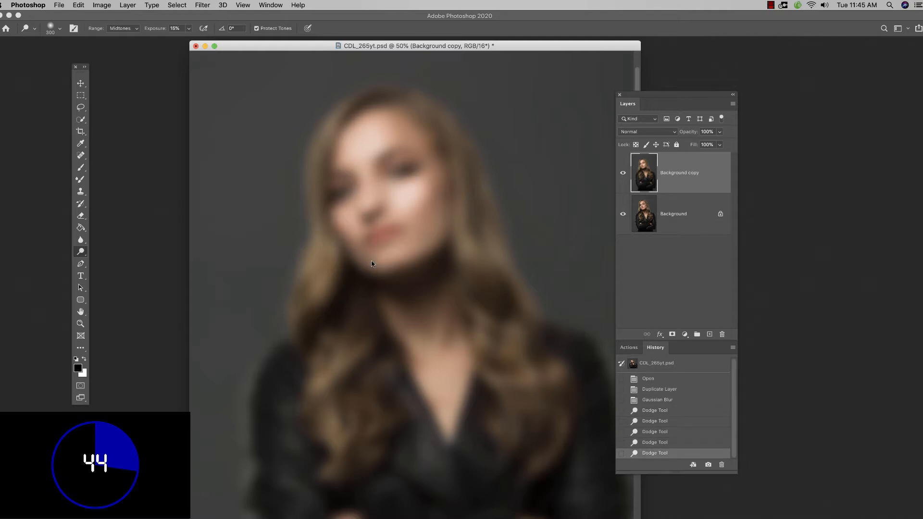
pyautogui.moveTo(371, 263)
pyautogui.mouseDown()
pyautogui.moveTo(410, 235)
pyautogui.moveTo(406, 196)
pyautogui.mouseUp()
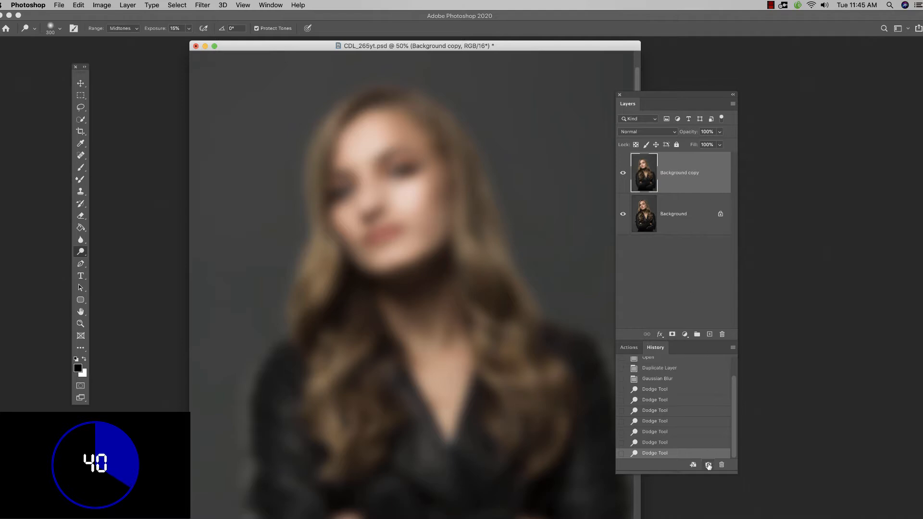
# Make a history snapshot of the dodged blur the History Brush source and return to the Duplicate Layer state.
pyautogui.moveTo(734, 435); pyautogui.dragTo(728, 393)
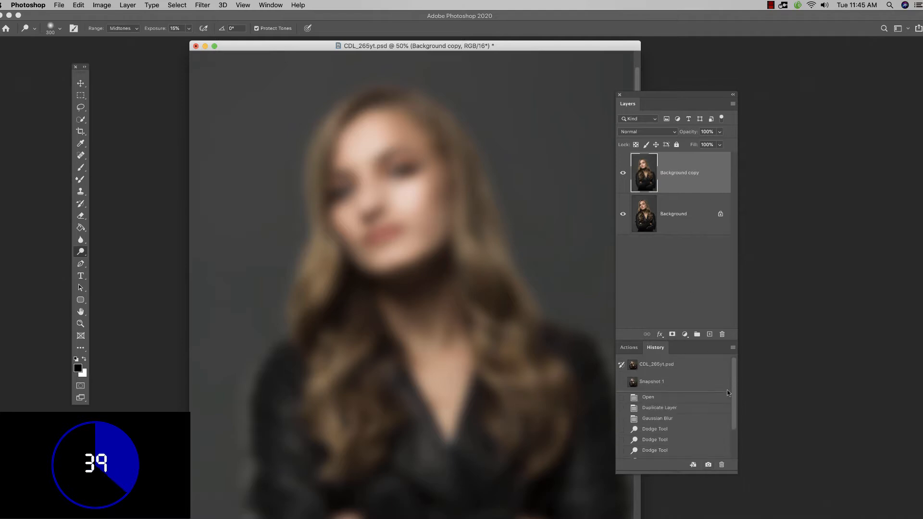
pyautogui.click(622, 382)
pyautogui.click(686, 407)
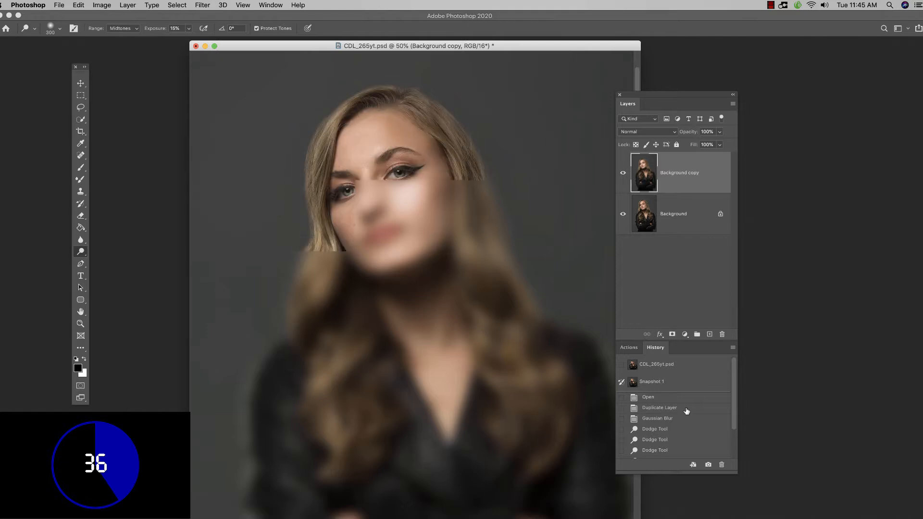
# Paint the snapshot's soft glow over the forehead, nose, cheeks and chin of the Background copy with the History Brush.
pyautogui.click(81, 203)
pyautogui.click(362, 160)
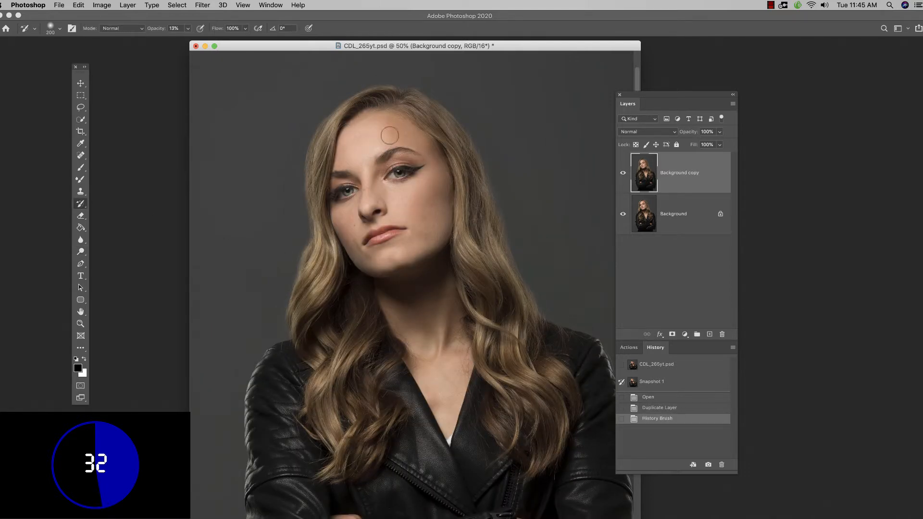
pyautogui.click(362, 145)
pyautogui.click(363, 140)
pyautogui.click(365, 158)
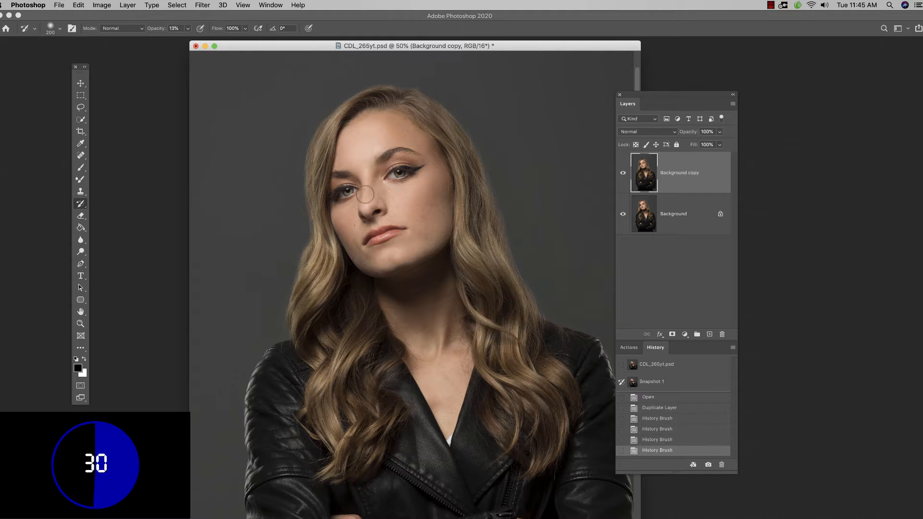
pyautogui.click(366, 198)
pyautogui.click(411, 191)
pyautogui.click(348, 223)
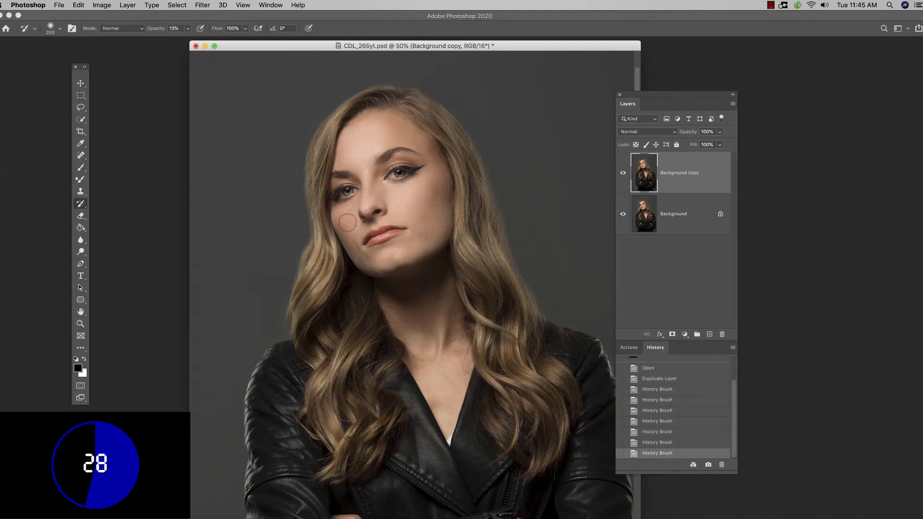
pyautogui.click(347, 231)
pyautogui.click(394, 256)
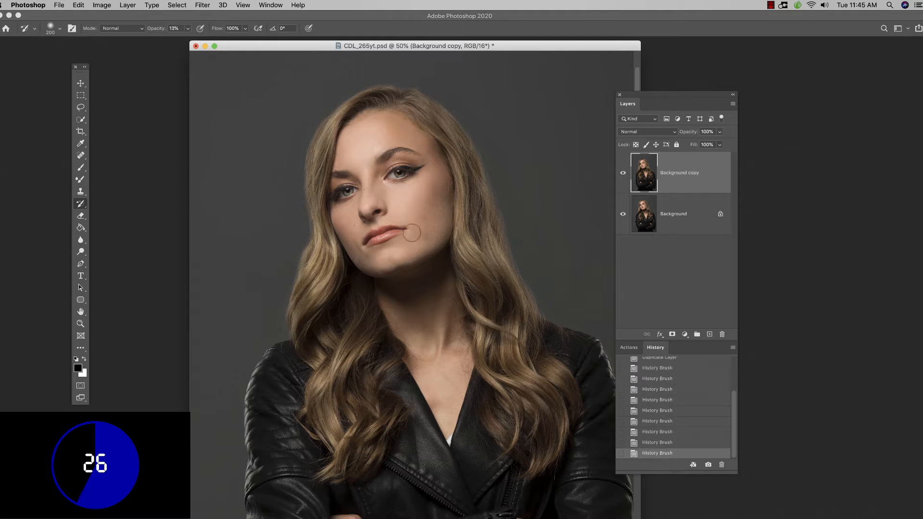
pyautogui.click(417, 203)
pyautogui.click(425, 186)
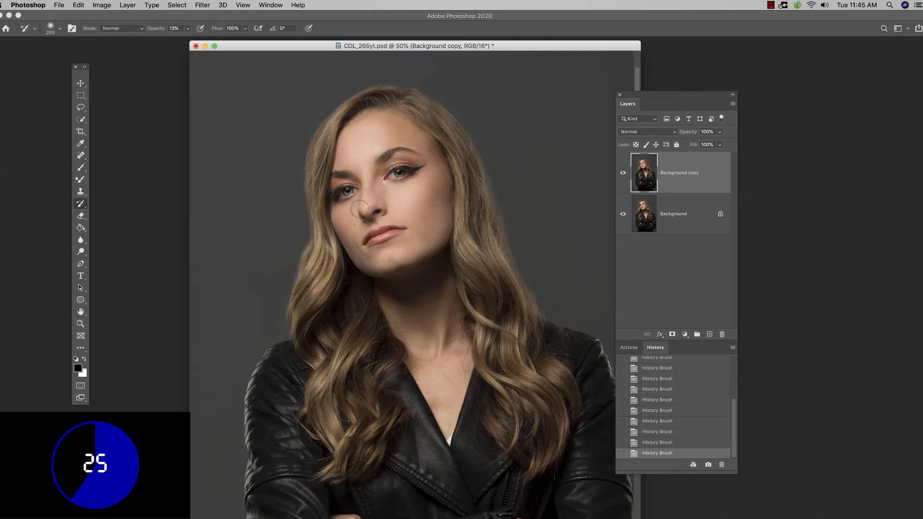
pyautogui.click(385, 139)
pyautogui.click(345, 153)
pyautogui.click(355, 214)
pyautogui.click(352, 224)
pyautogui.click(403, 211)
pyautogui.click(393, 251)
# Stamp all visible layers onto a new top layer and apply a Gaussian Blur of about 44 pixels.
pyautogui.click(710, 335)
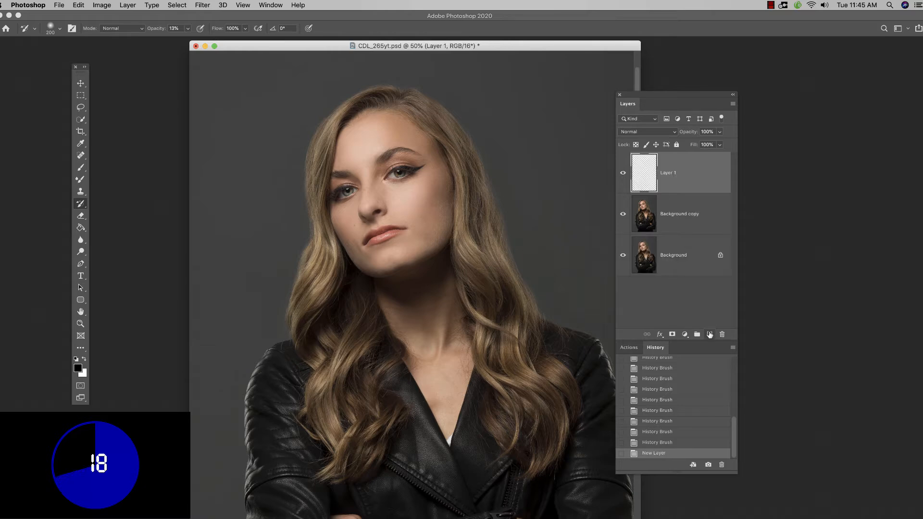
pyautogui.press('super+alt+shift+e')
pyautogui.click(202, 6)
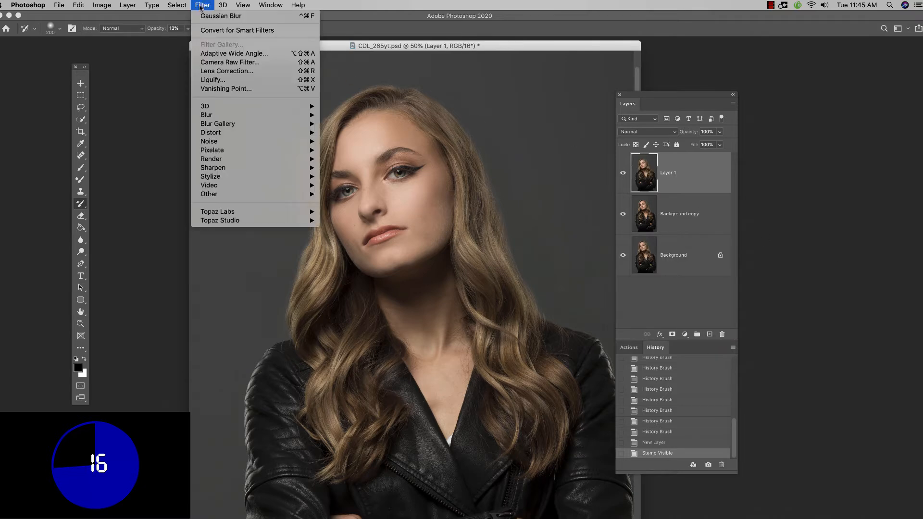
pyautogui.moveTo(239, 115)
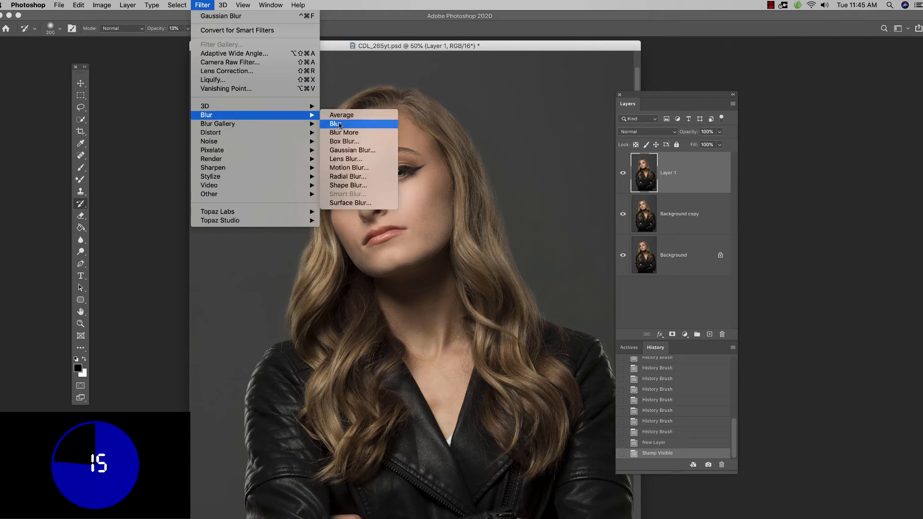
pyautogui.click(347, 150)
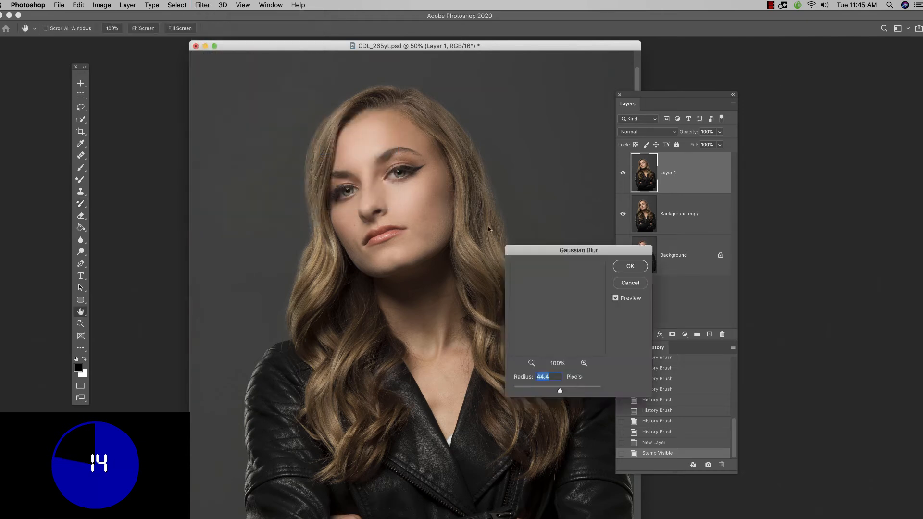
pyautogui.click(561, 389)
pyautogui.click(629, 267)
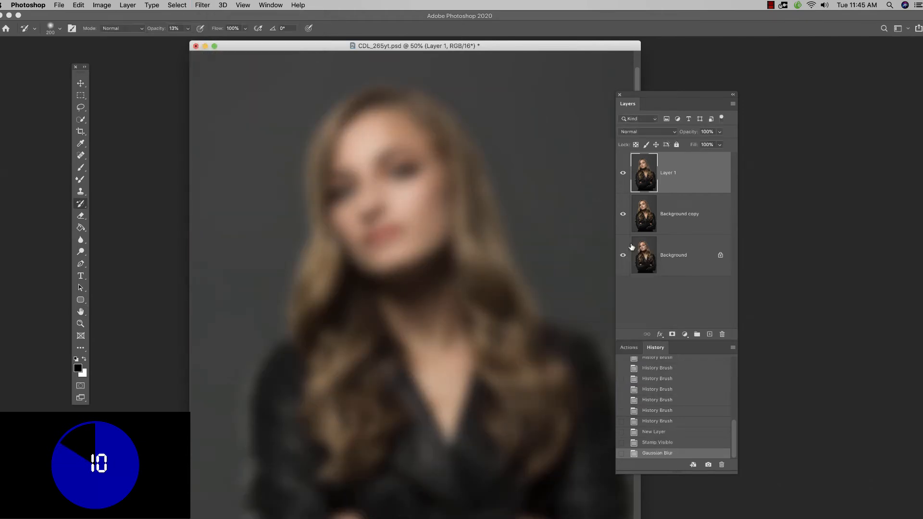
# Set the blurred top layer's blend mode to Soft Light and its opacity to 82%.
pyautogui.click(646, 132)
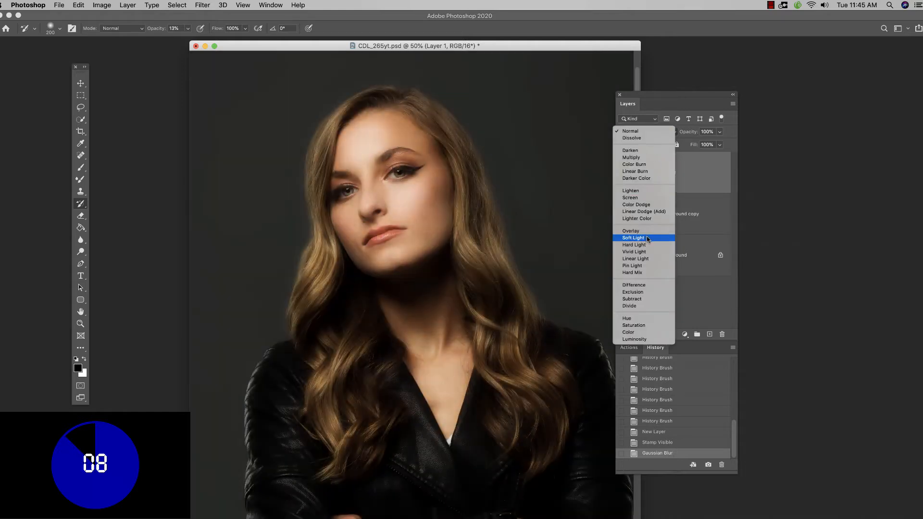
pyautogui.click(645, 238)
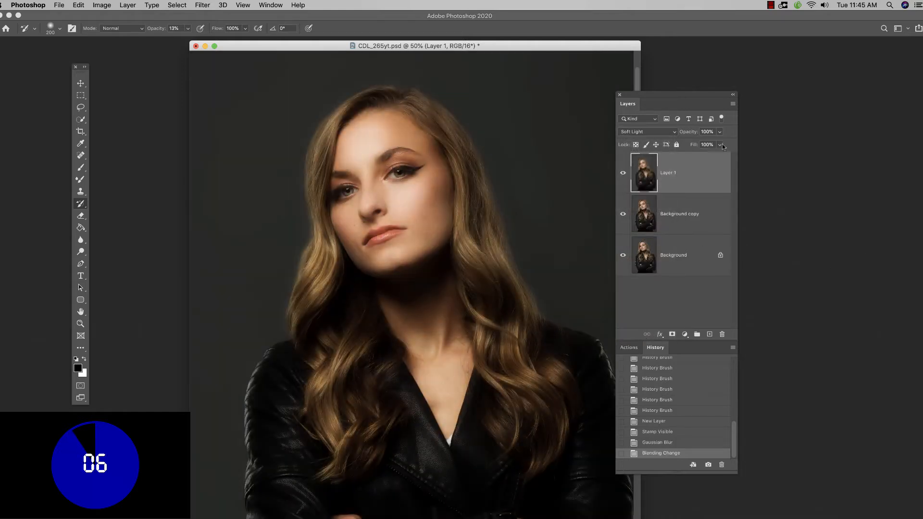
pyautogui.click(720, 132)
pyautogui.moveTo(721, 143); pyautogui.dragTo(712, 143)
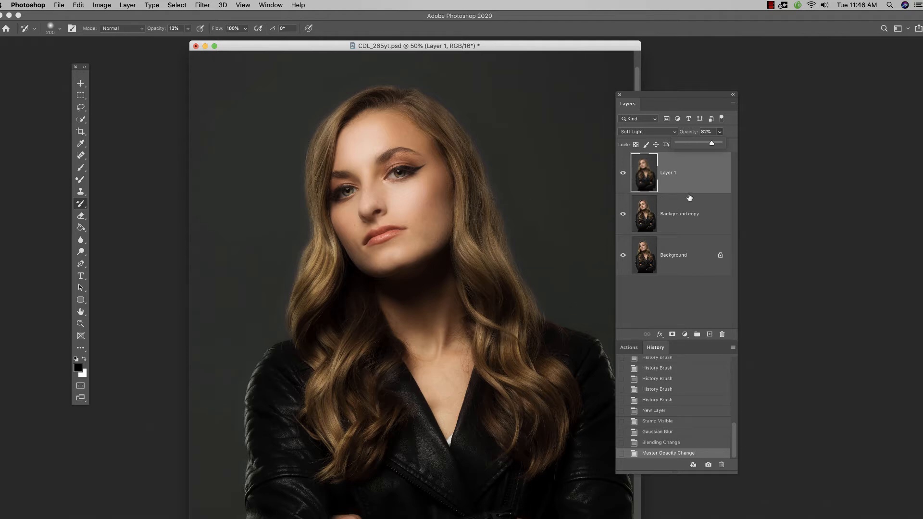
# Group Layer 1 with the Background copy, and toggle the group's visibility to compare before and after.
pyautogui.keyDown('shift'); pyautogui.click(691, 211); pyautogui.keyUp('shift')
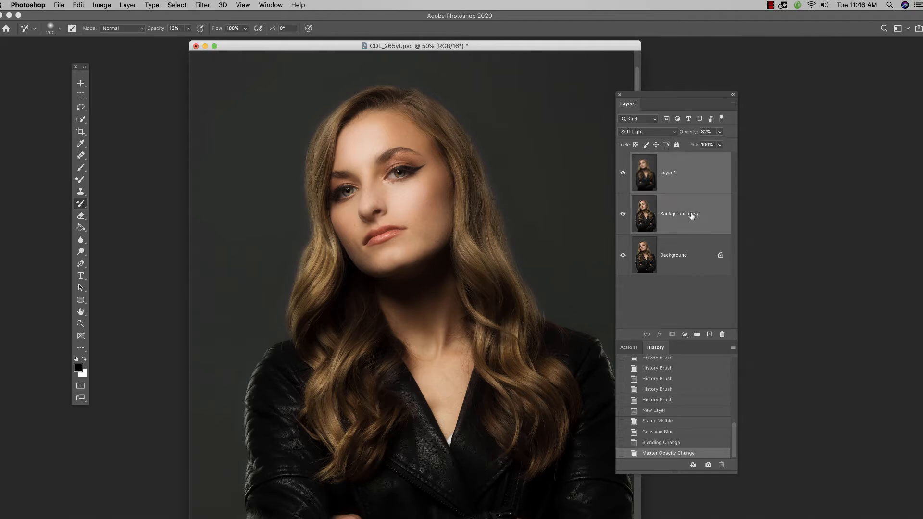
pyautogui.moveTo(698, 214); pyautogui.dragTo(698, 334)
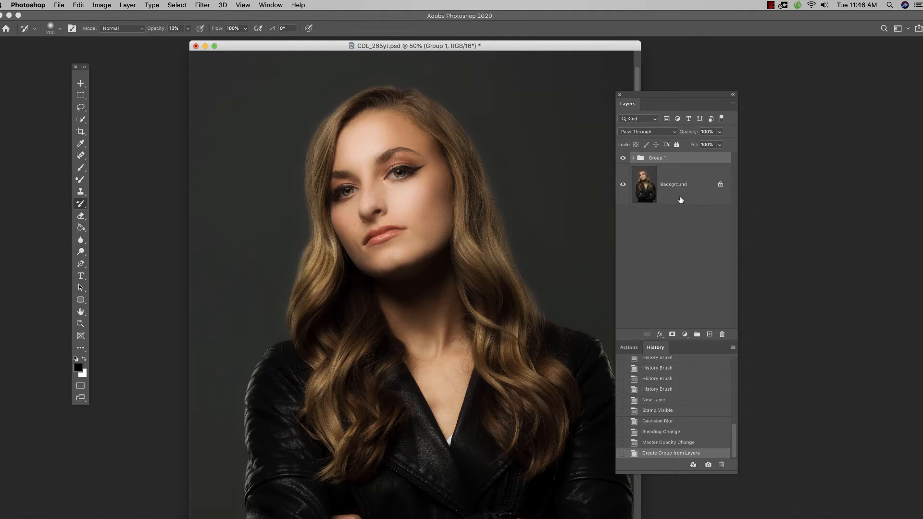
pyautogui.click(623, 159)
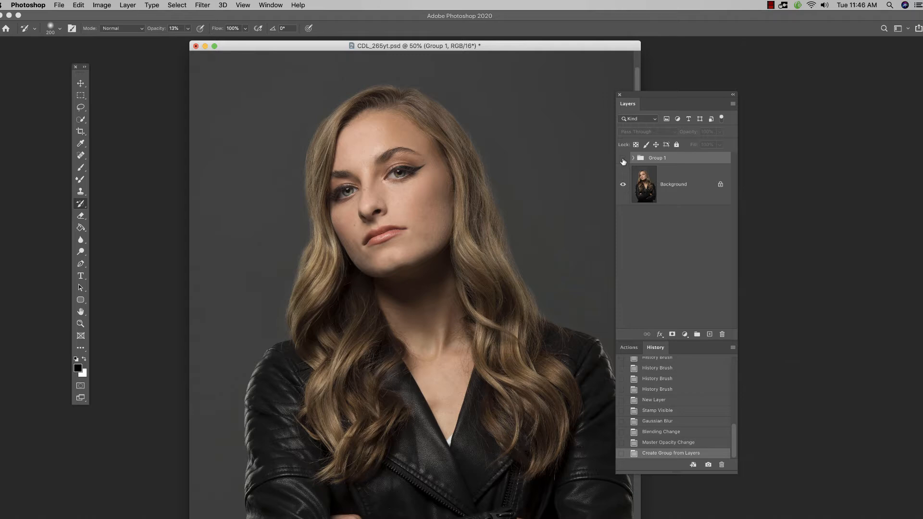
pyautogui.click(622, 159)
pyautogui.click(623, 159)
pyautogui.click(622, 158)
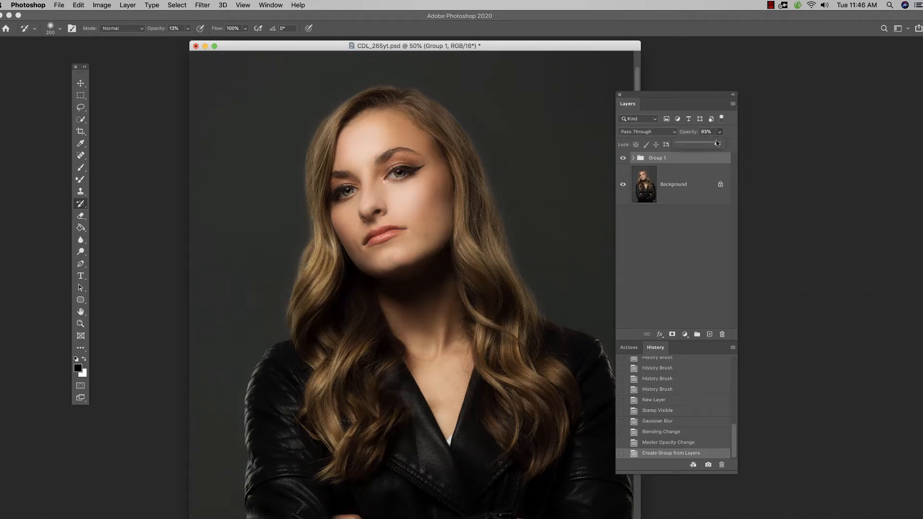
# Lower the group's opacity to 91% and compare the portrait with and without the group.
pyautogui.moveTo(717, 143); pyautogui.dragTo(717, 145)
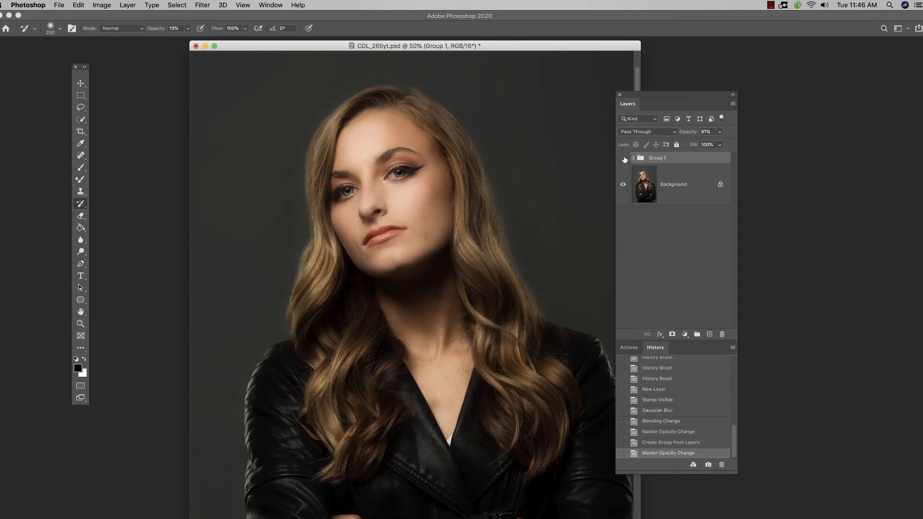
pyautogui.click(623, 159)
pyautogui.click(622, 159)
# Delete the retouching group and clear the document's history.
pyautogui.moveTo(678, 159); pyautogui.dragTo(722, 334)
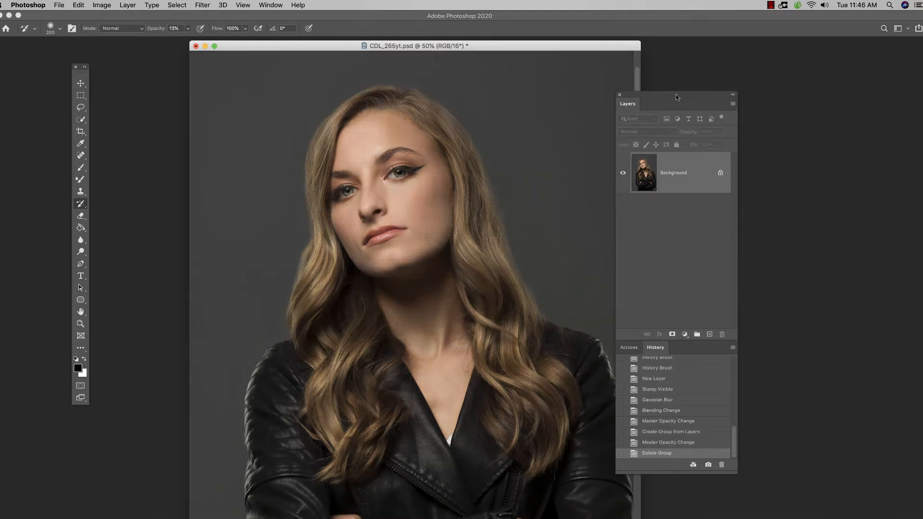
pyautogui.moveTo(678, 94); pyautogui.dragTo(686, 93)
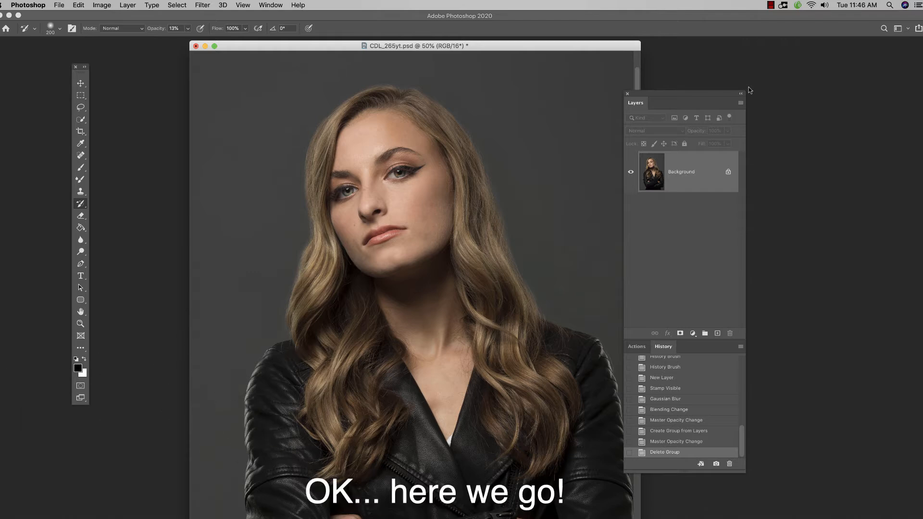
pyautogui.click(741, 346)
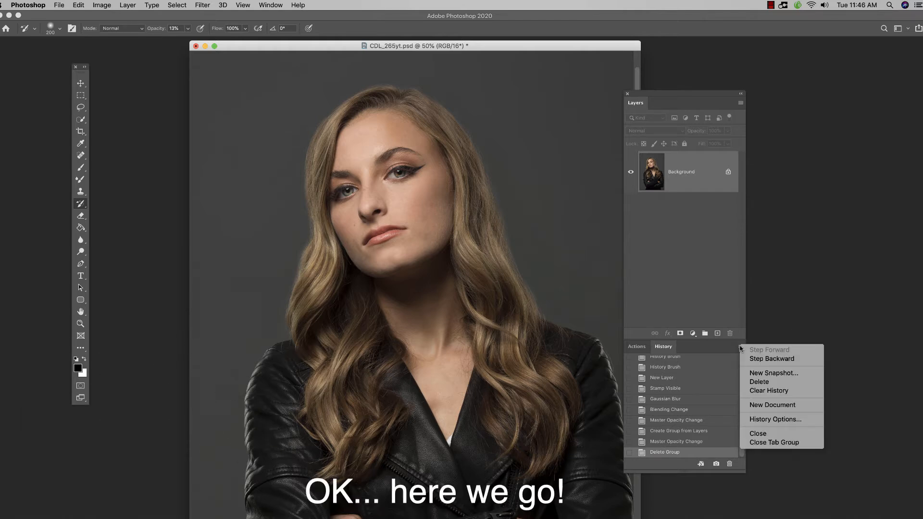
pyautogui.click(762, 390)
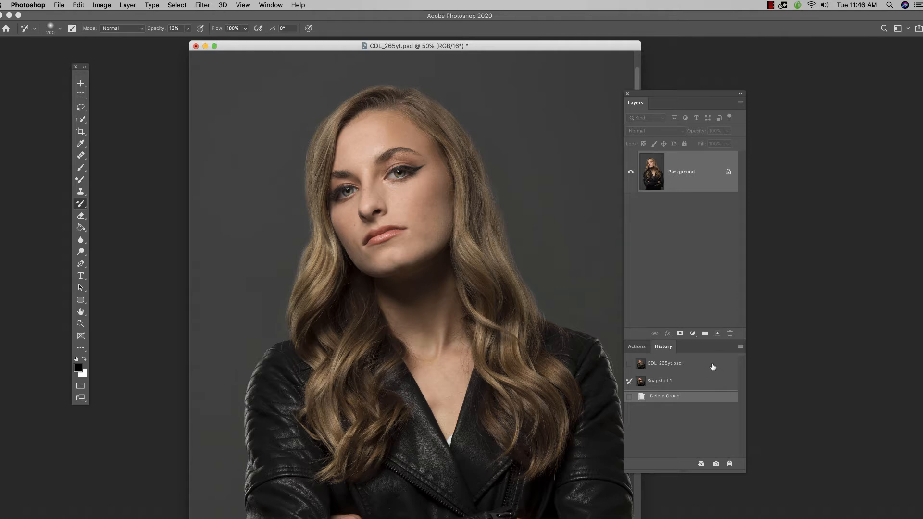
# Duplicate the Background layer to make a separate copy for the blur retouching.
pyautogui.moveTo(690, 94); pyautogui.dragTo(701, 87)
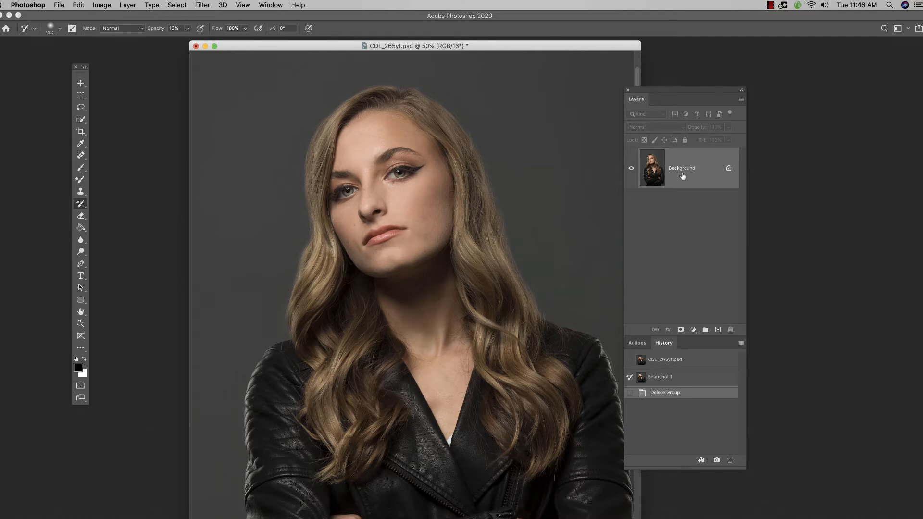
pyautogui.moveTo(683, 174); pyautogui.dragTo(714, 300)
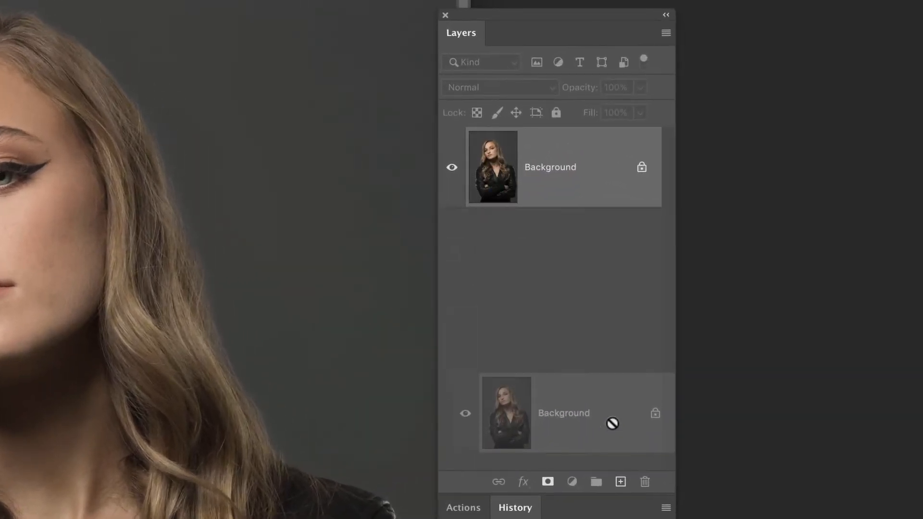
pyautogui.moveTo(613, 423); pyautogui.dragTo(620, 482)
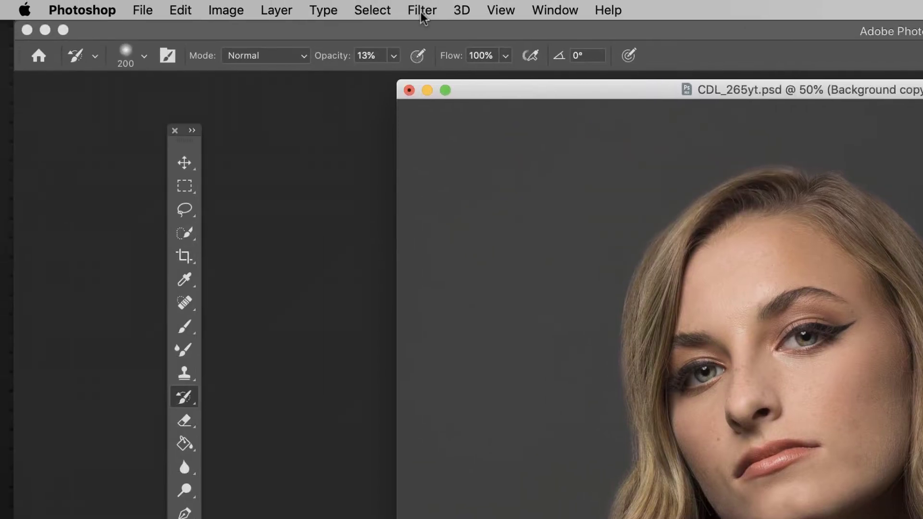
# Apply a Gaussian Blur with a radius of 16.2 pixels to the Background copy.
pyautogui.click(422, 14)
pyautogui.moveTo(447, 213)
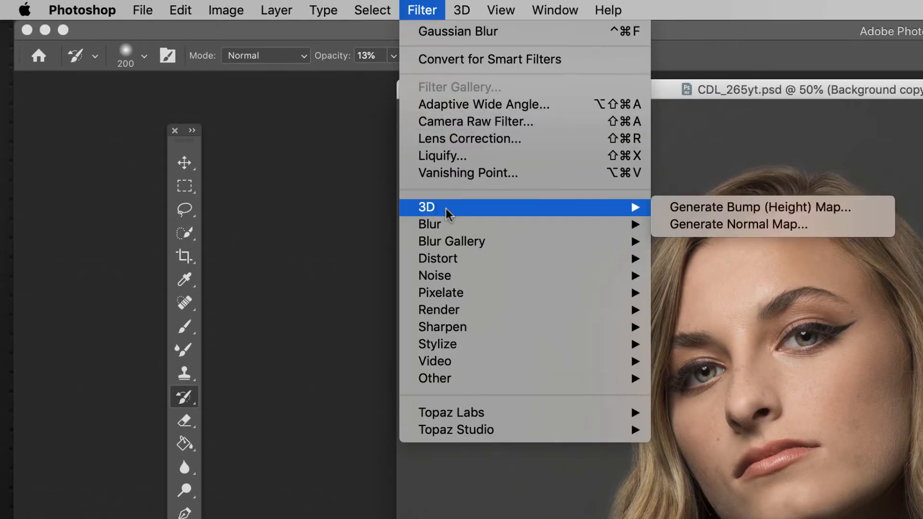
pyautogui.moveTo(482, 227)
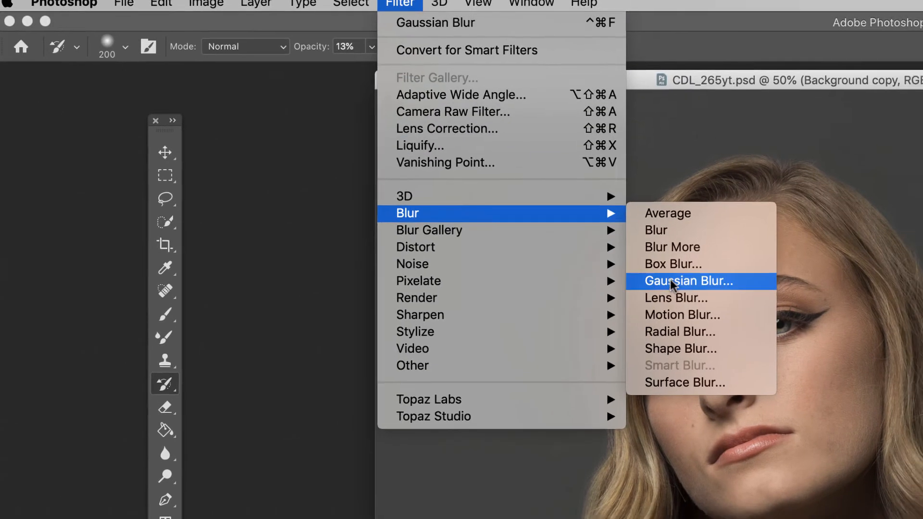
pyautogui.click(671, 283)
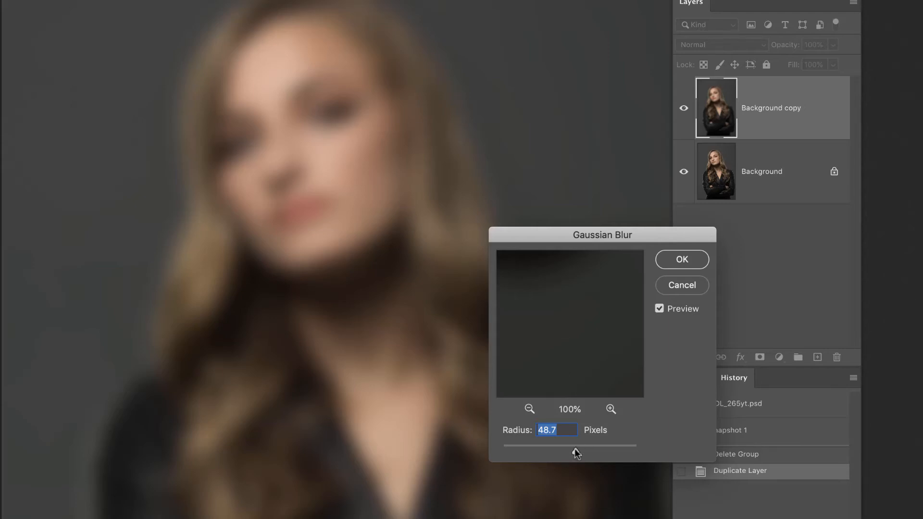
pyautogui.moveTo(575, 449)
pyautogui.mouseDown()
pyautogui.moveTo(543, 451)
pyautogui.moveTo(567, 450)
pyautogui.moveTo(557, 449)
pyautogui.mouseUp()
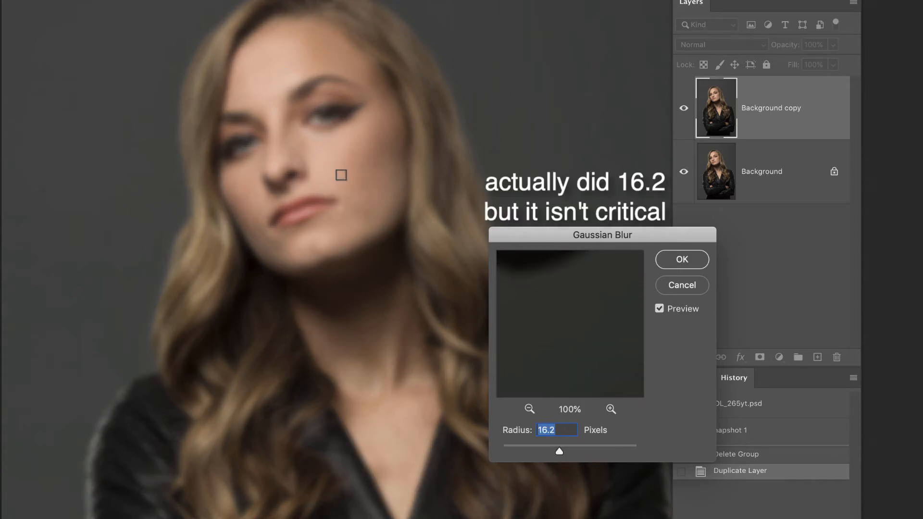
pyautogui.click(679, 260)
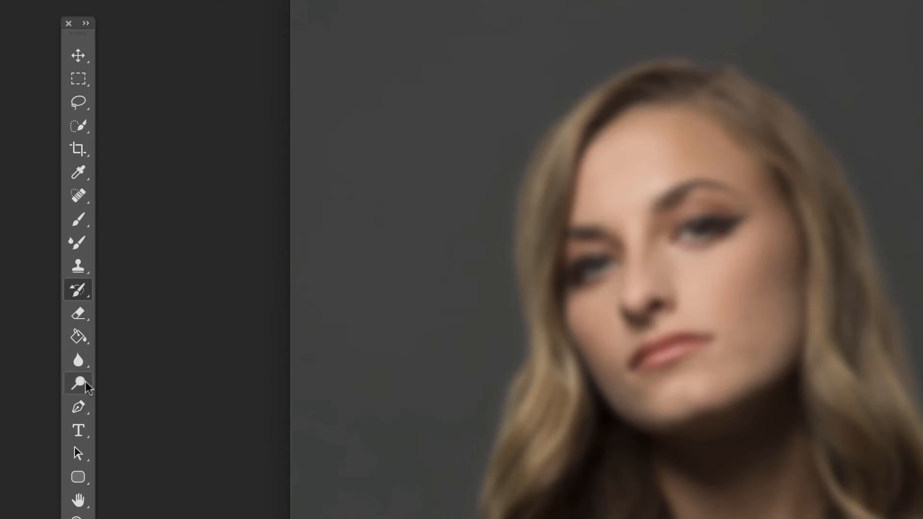
# Dodge the midtones of the forehead, nose and cheeks on the blurred Background copy at 15% exposure.
pyautogui.moveTo(79, 387); pyautogui.dragTo(126, 381)
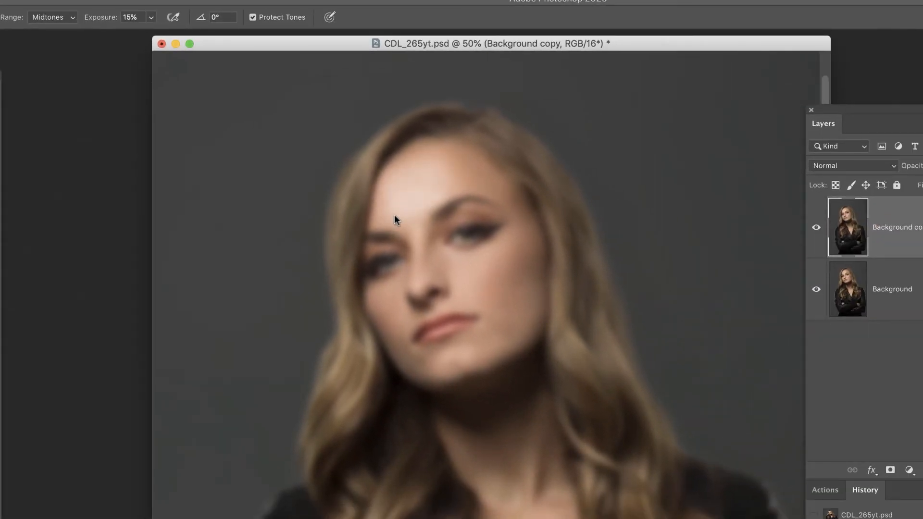
pyautogui.click(395, 214)
pyautogui.moveTo(487, 275); pyautogui.dragTo(477, 279)
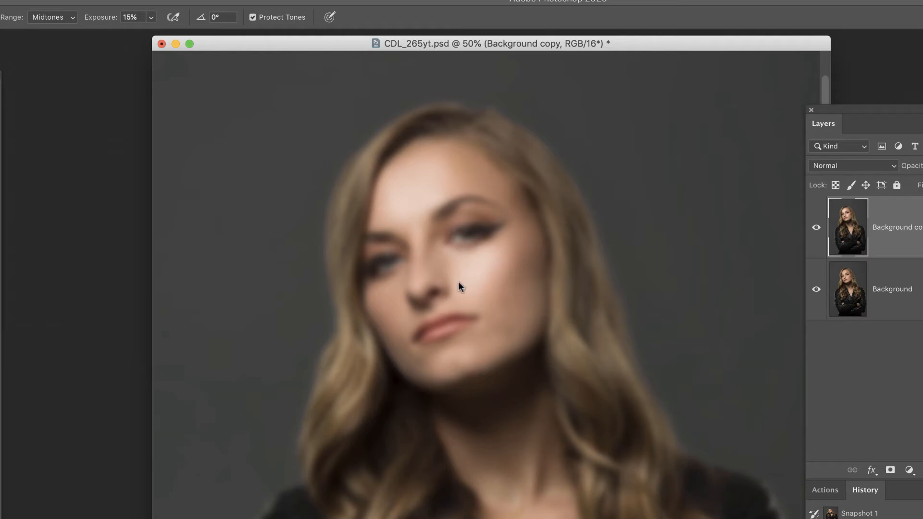
pyautogui.moveTo(386, 298); pyautogui.dragTo(382, 310)
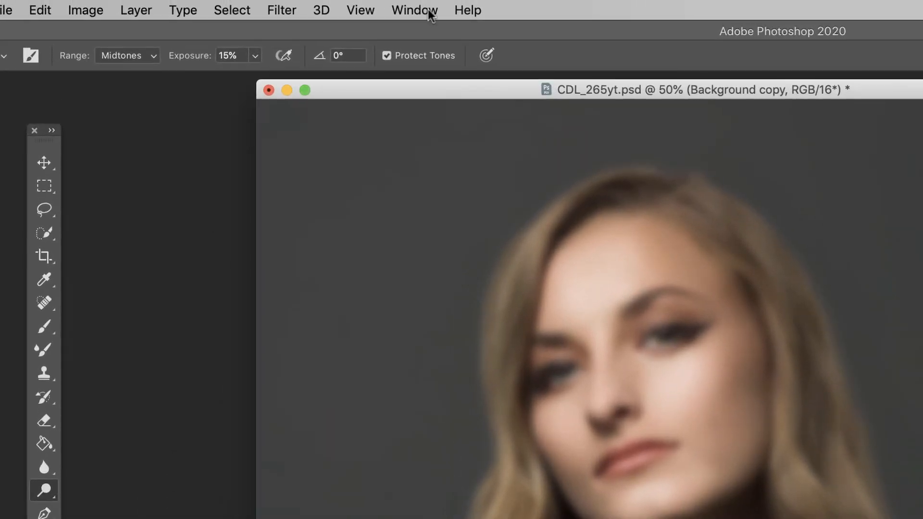
# Take a history snapshot of the dodged, blurred portrait and set it as the History Brush source.
pyautogui.click(421, 11)
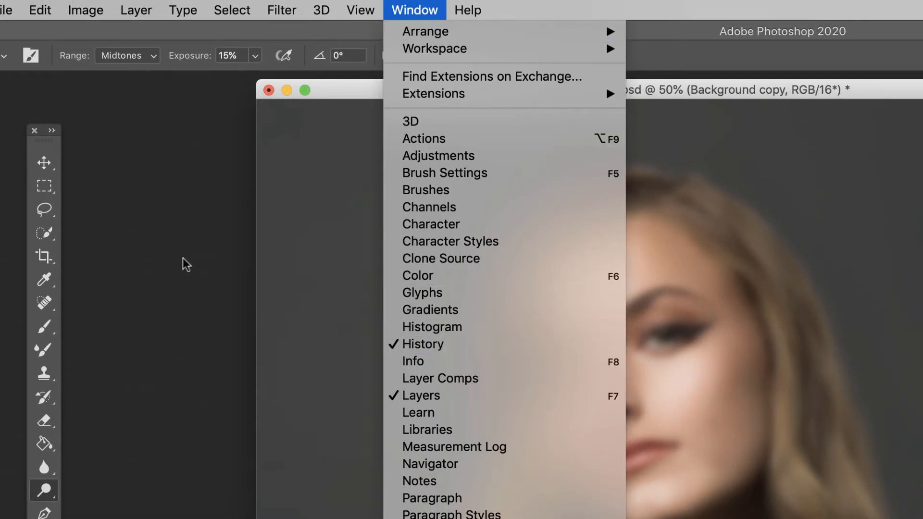
pyautogui.click(154, 270)
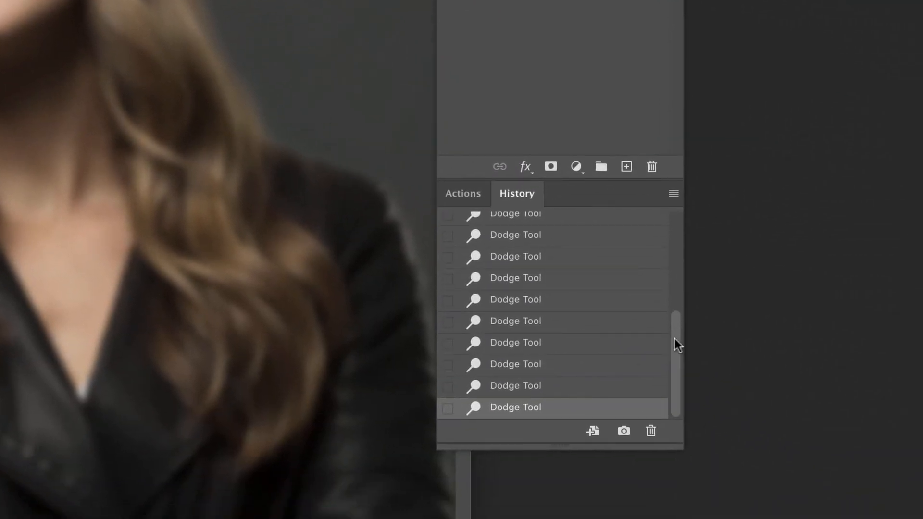
pyautogui.click(623, 430)
pyautogui.moveTo(673, 388); pyautogui.dragTo(674, 283)
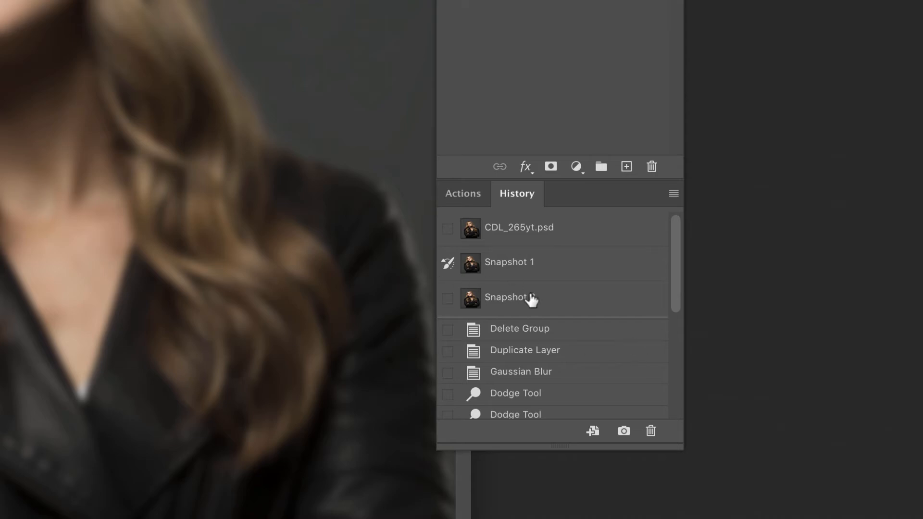
pyautogui.click(448, 302)
# Return the document to the Duplicate Layer history state and toggle the Background copy's visibility to check it.
pyautogui.moveTo(673, 443)
pyautogui.mouseDown()
pyautogui.moveTo(687, 448)
pyautogui.moveTo(711, 517)
pyautogui.moveTo(720, 518)
pyautogui.mouseUp()
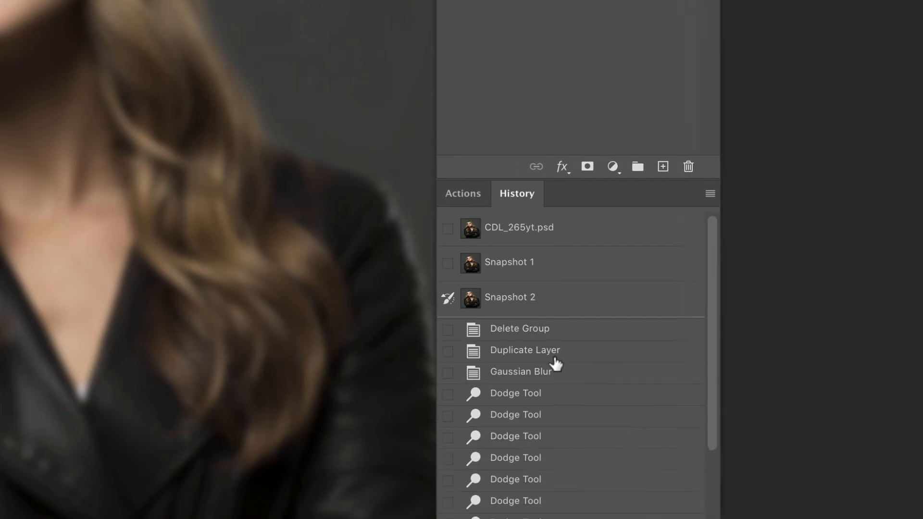
pyautogui.click(523, 354)
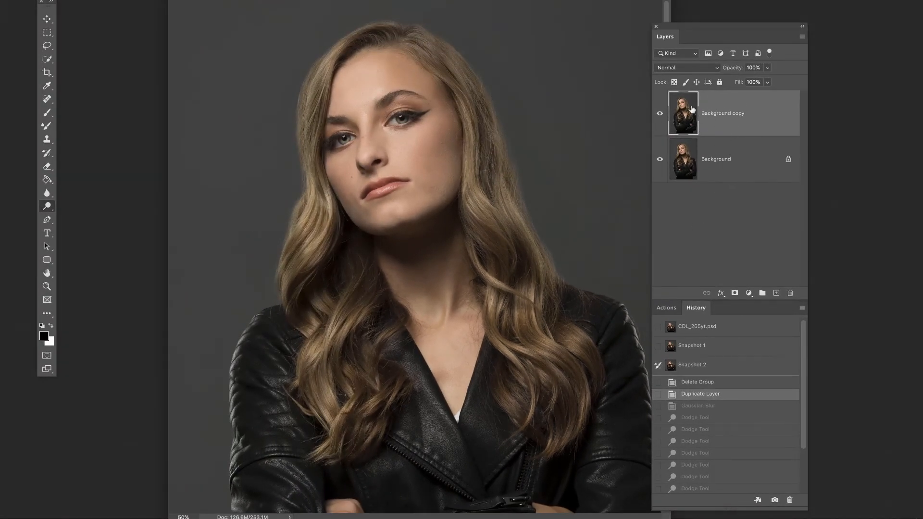
pyautogui.click(660, 115)
pyautogui.click(660, 115)
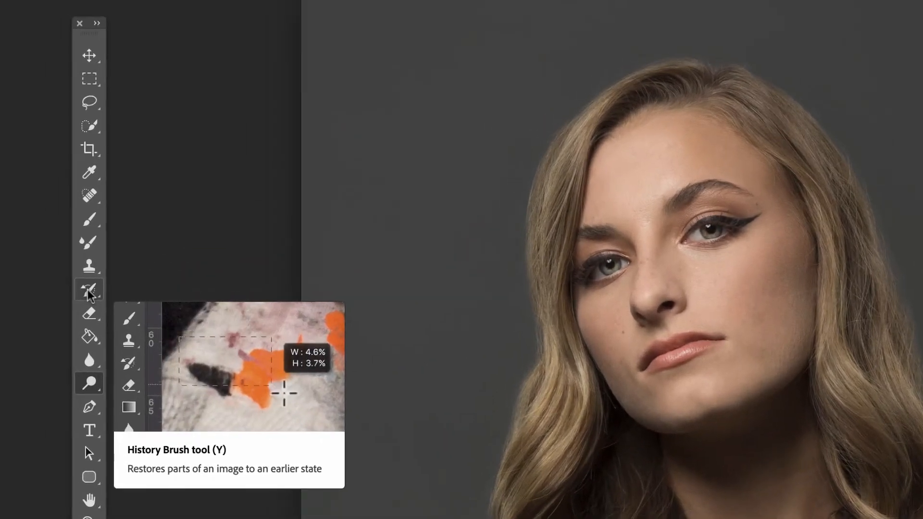
# Paint the dodged blur onto the face with the History Brush, smoothing the cheeks, chin and the skin around the nose.
pyautogui.click(90, 293)
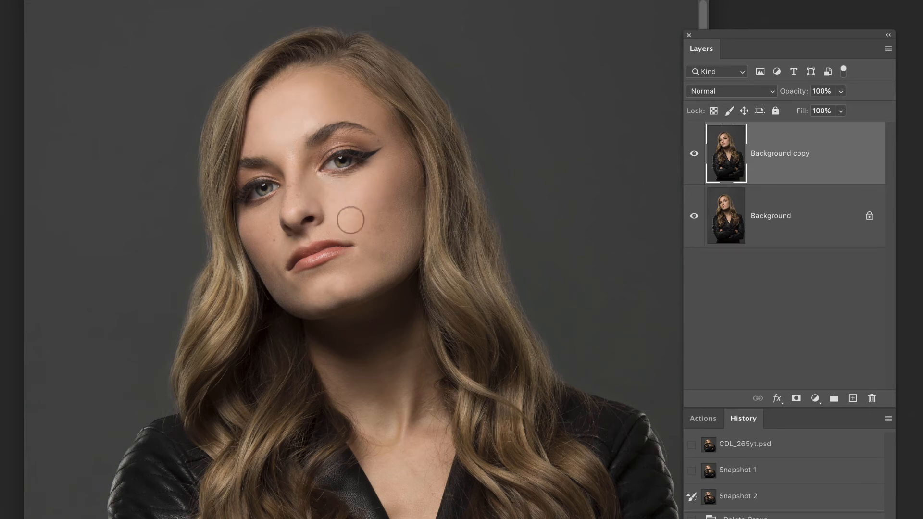
pyautogui.moveTo(286, 203); pyautogui.dragTo(270, 252)
pyautogui.moveTo(262, 237); pyautogui.dragTo(280, 263)
pyautogui.moveTo(279, 276)
pyautogui.mouseDown()
pyautogui.moveTo(288, 293)
pyautogui.moveTo(361, 277)
pyautogui.moveTo(357, 269)
pyautogui.mouseUp()
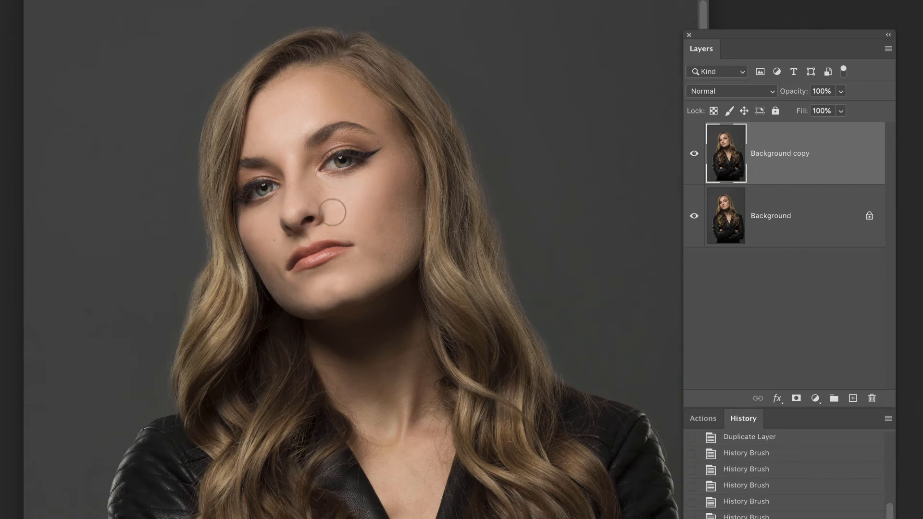
pyautogui.moveTo(334, 207)
pyautogui.mouseDown()
pyautogui.moveTo(305, 197)
pyautogui.moveTo(290, 203)
pyautogui.moveTo(320, 200)
pyautogui.moveTo(291, 209)
pyautogui.moveTo(292, 162)
pyautogui.moveTo(281, 179)
pyautogui.mouseUp()
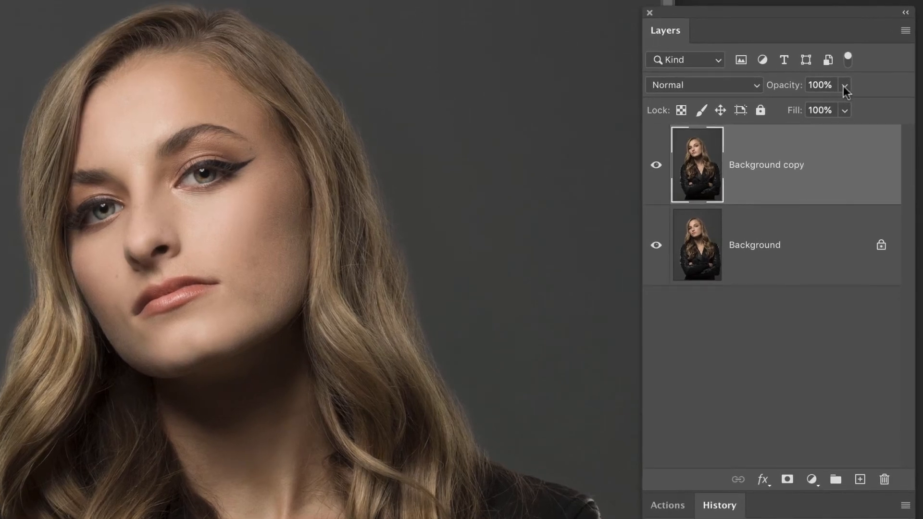
# Lower the Background copy's opacity to 95% and toggle its visibility to compare before and after.
pyautogui.click(841, 111)
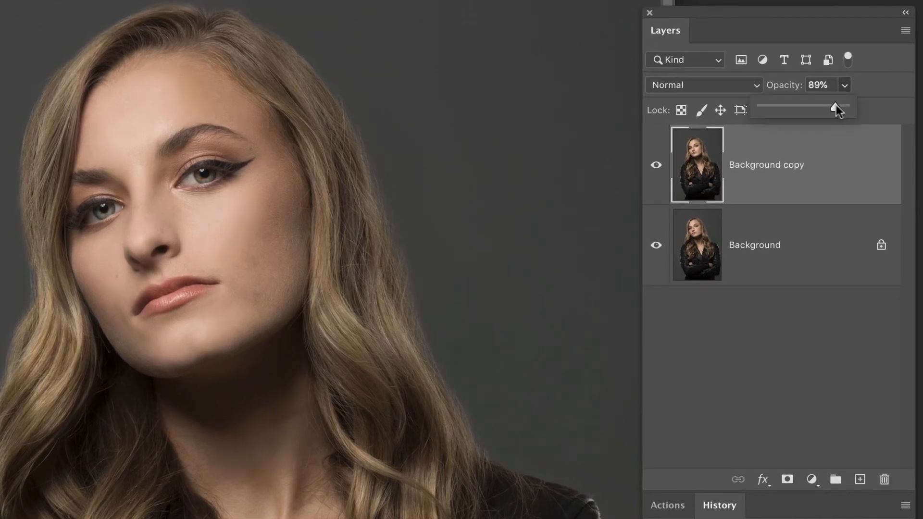
pyautogui.click(657, 166)
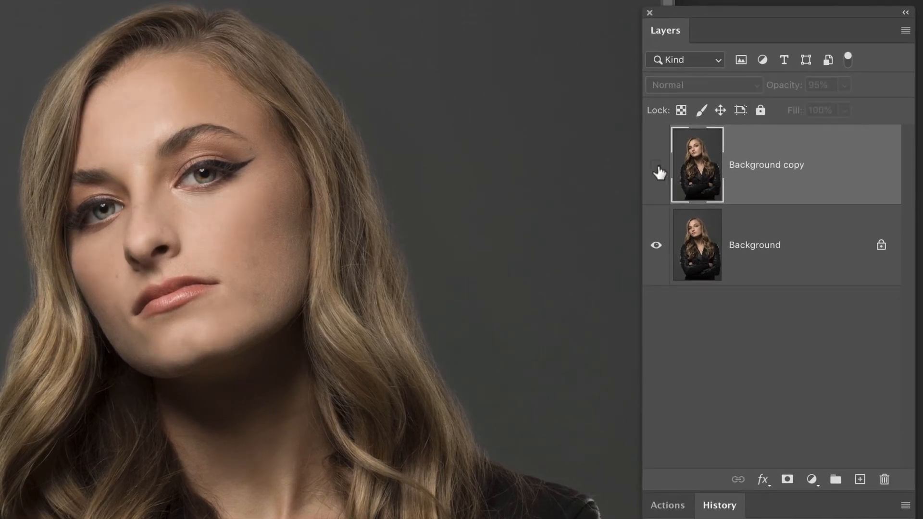
pyautogui.click(657, 166)
pyautogui.click(657, 166)
pyautogui.click(658, 166)
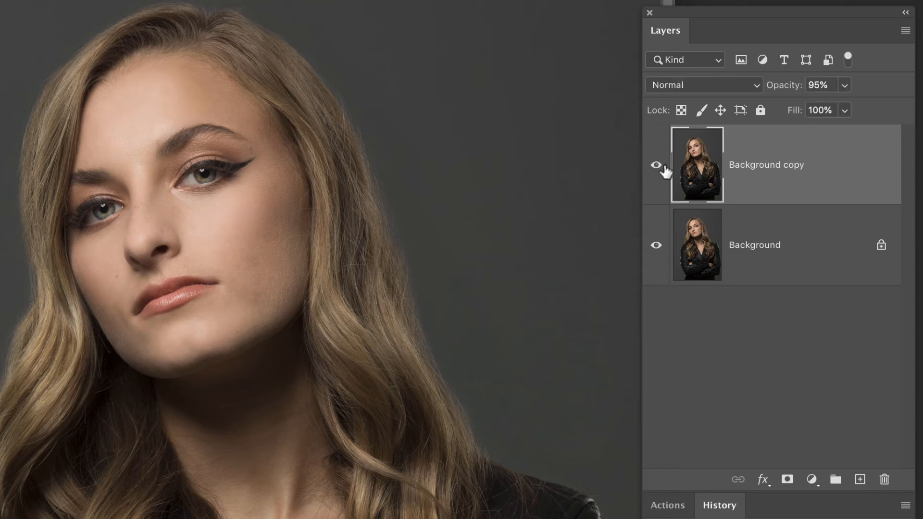
pyautogui.click(667, 166)
pyautogui.click(668, 167)
pyautogui.click(664, 167)
pyautogui.click(665, 167)
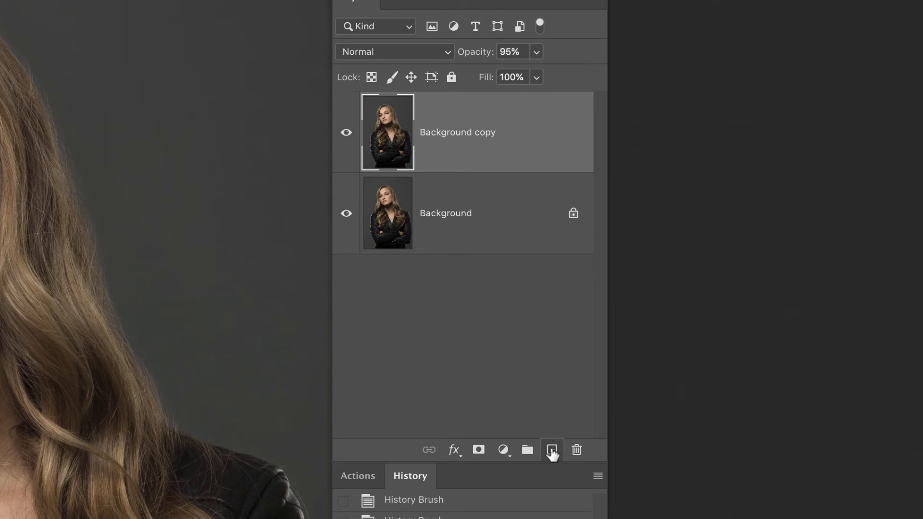
# Stamp all visible layers onto a new top layer and apply a Gaussian Blur with a radius of 40.2 pixels.
pyautogui.click(552, 451)
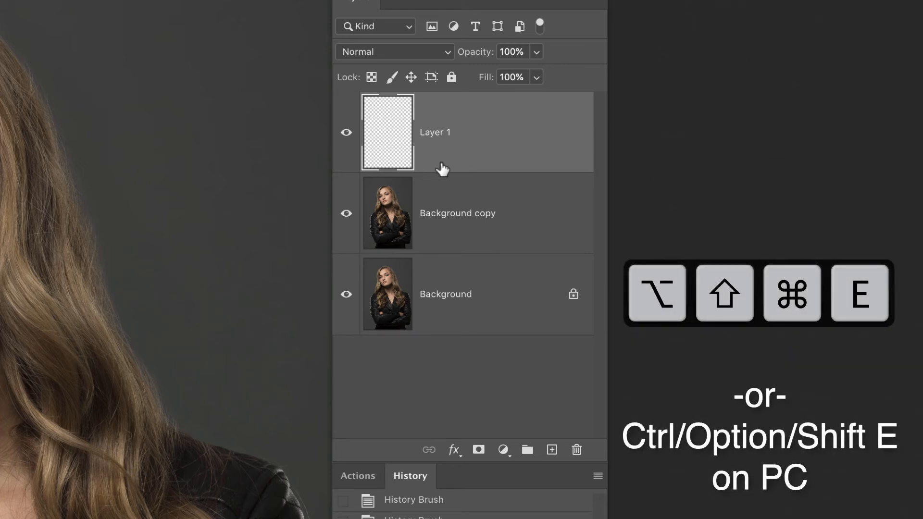
pyautogui.press('alt+shift+super+e')
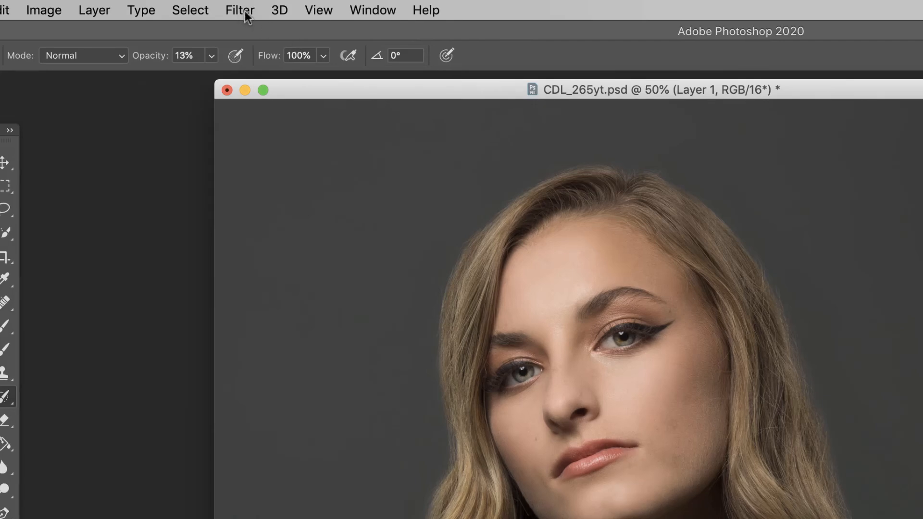
pyautogui.click(245, 10)
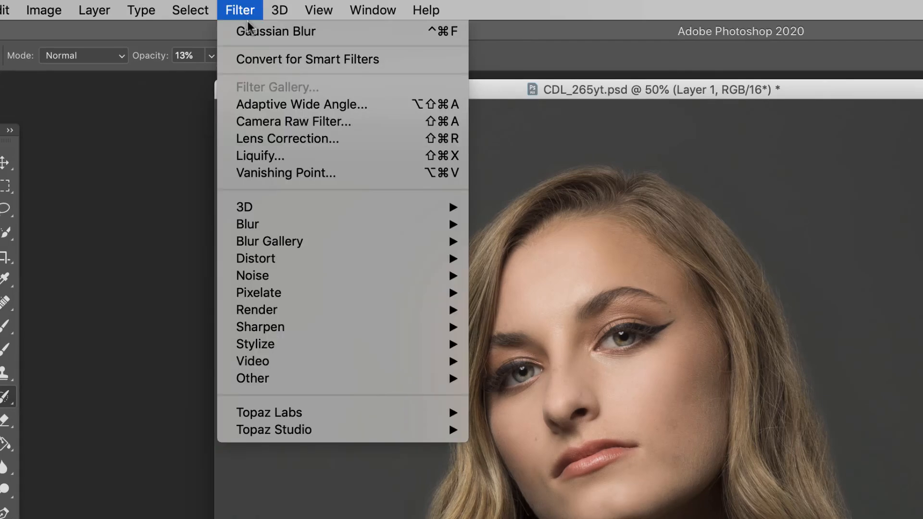
pyautogui.moveTo(270, 224)
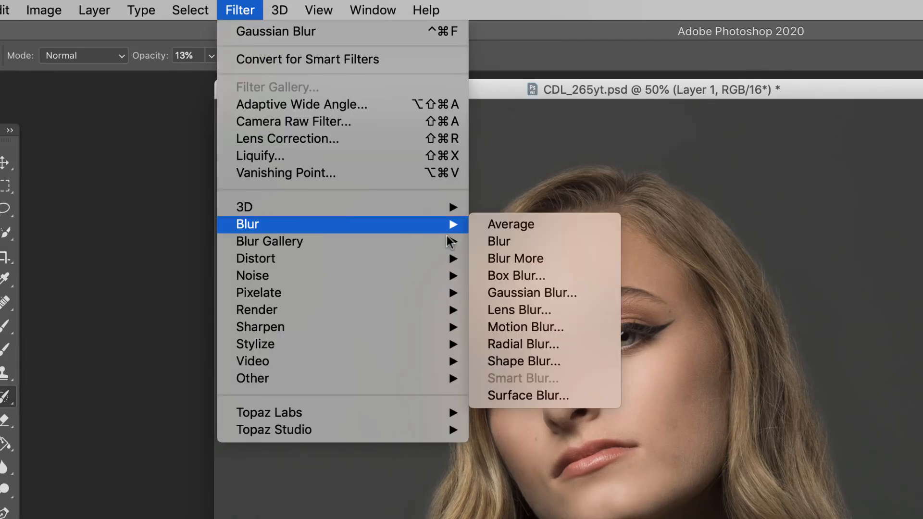
pyautogui.click(512, 292)
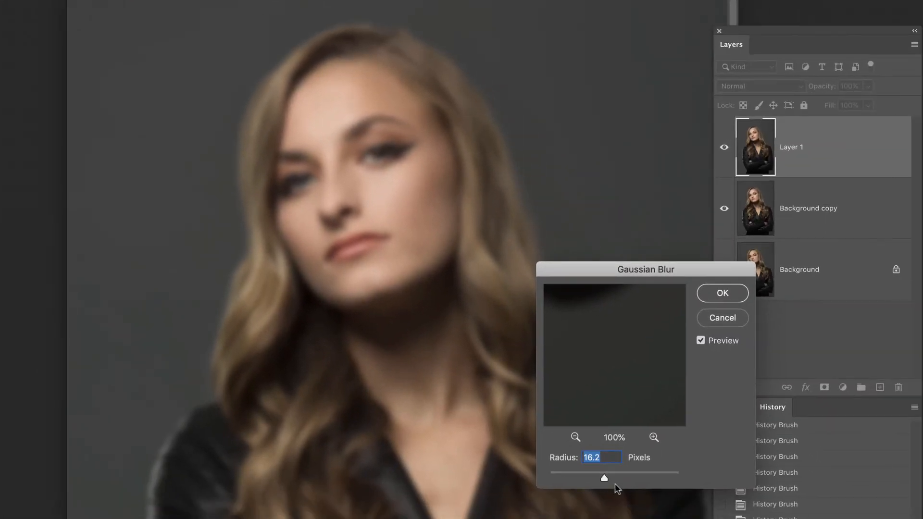
pyautogui.moveTo(605, 479); pyautogui.dragTo(615, 480)
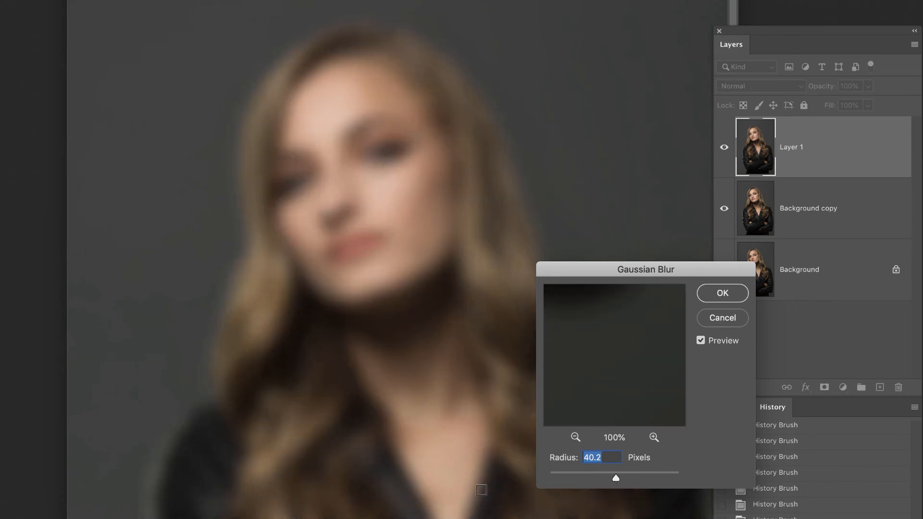
pyautogui.click(713, 295)
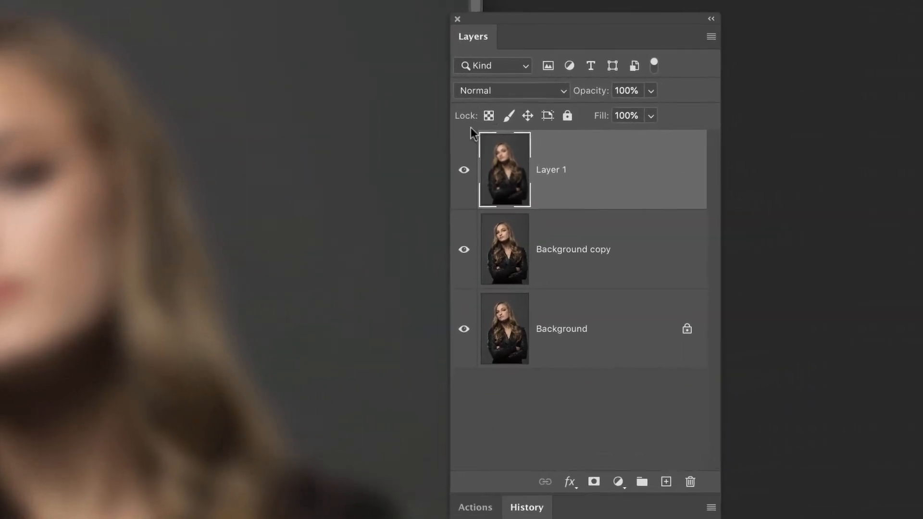
# Set Layer 1's blend mode to Soft Light and its opacity to 76%.
pyautogui.click(512, 90)
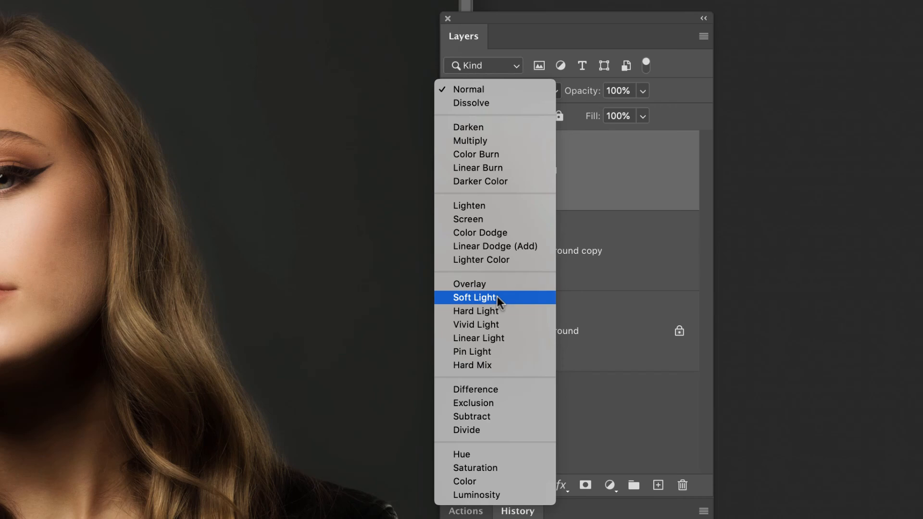
pyautogui.click(500, 297)
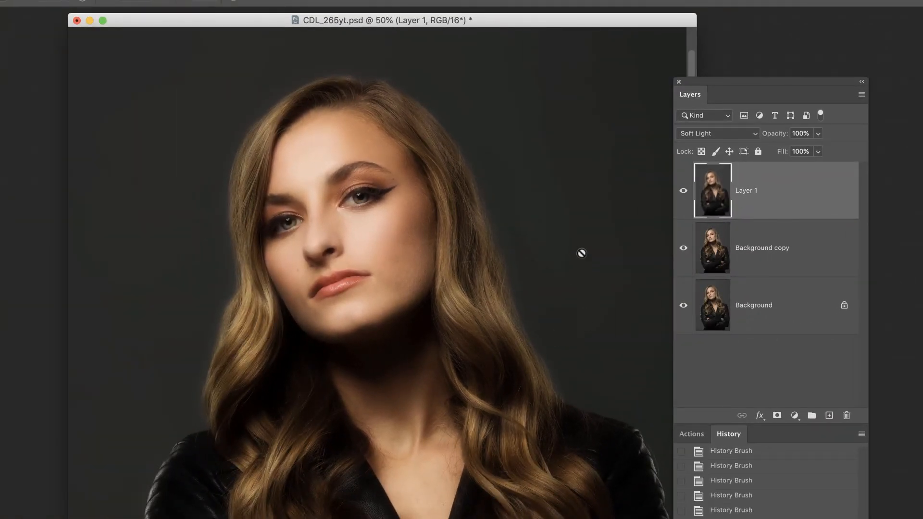
pyautogui.click(818, 135)
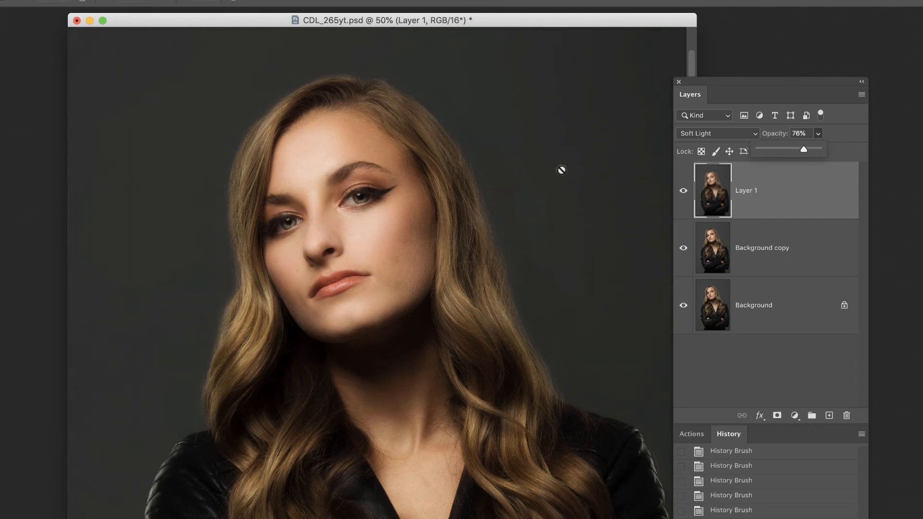
pyautogui.moveTo(599, 22); pyautogui.dragTo(576, 19)
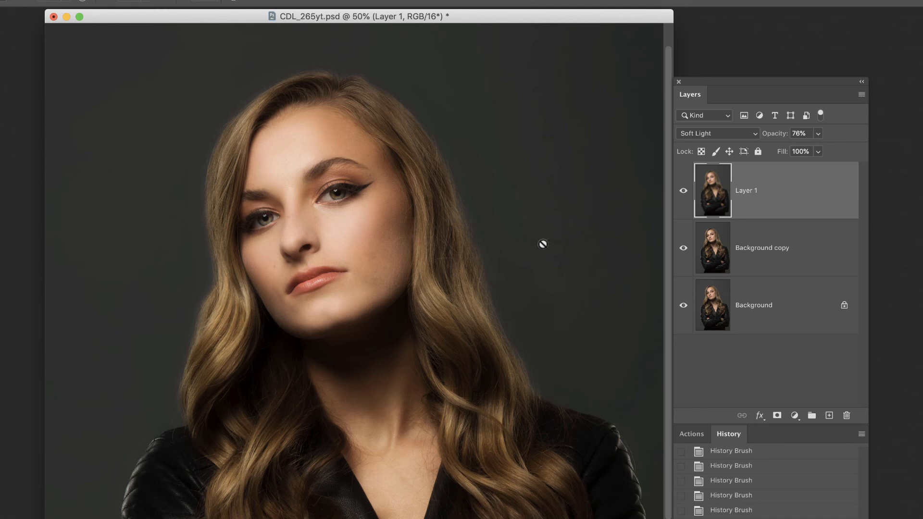
# Compare the portrait at 33.3% zoom with and without the retouch by toggling the visibility of Layer 1 and the Background copy.
pyautogui.press('z')
pyautogui.keyDown('alt'); pyautogui.click(511, 235); pyautogui.keyUp('alt')
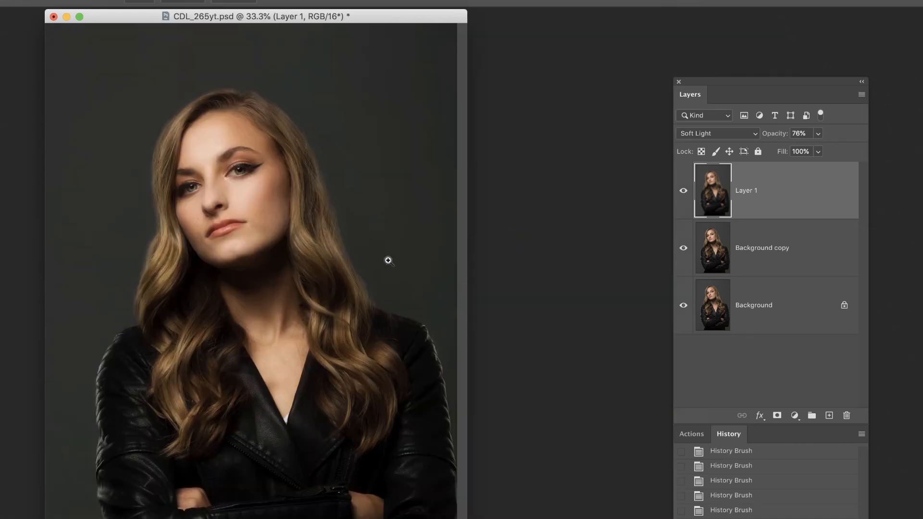
pyautogui.click(683, 193)
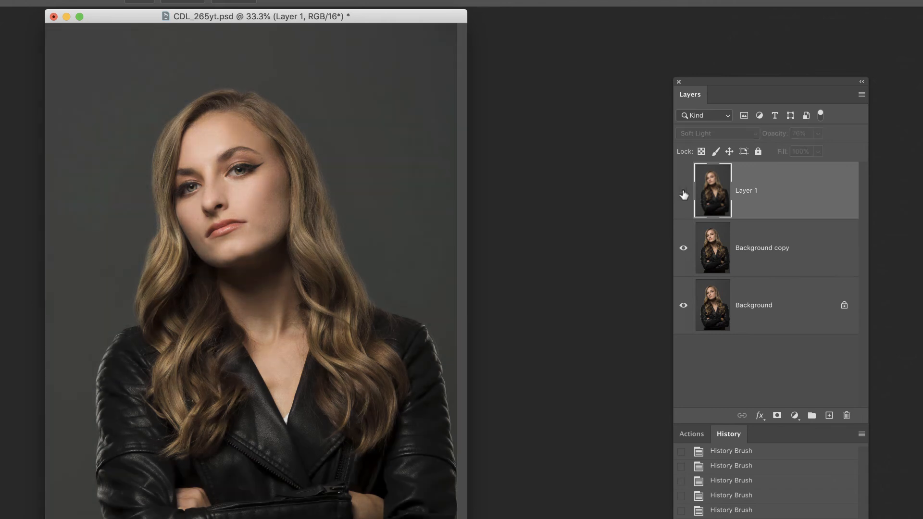
pyautogui.click(684, 194)
pyautogui.click(684, 193)
pyautogui.click(684, 193)
pyautogui.click(684, 193)
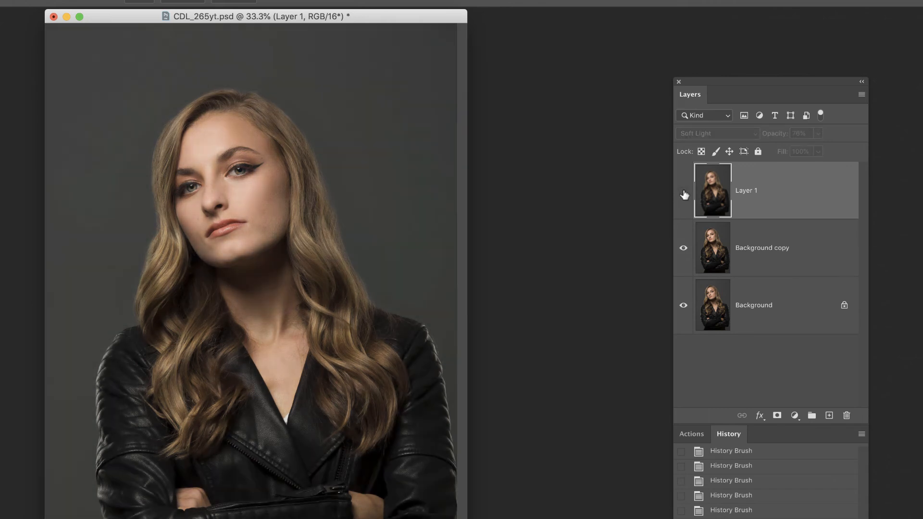
pyautogui.click(684, 248)
pyautogui.click(684, 248)
pyautogui.click(684, 248)
pyautogui.click(684, 191)
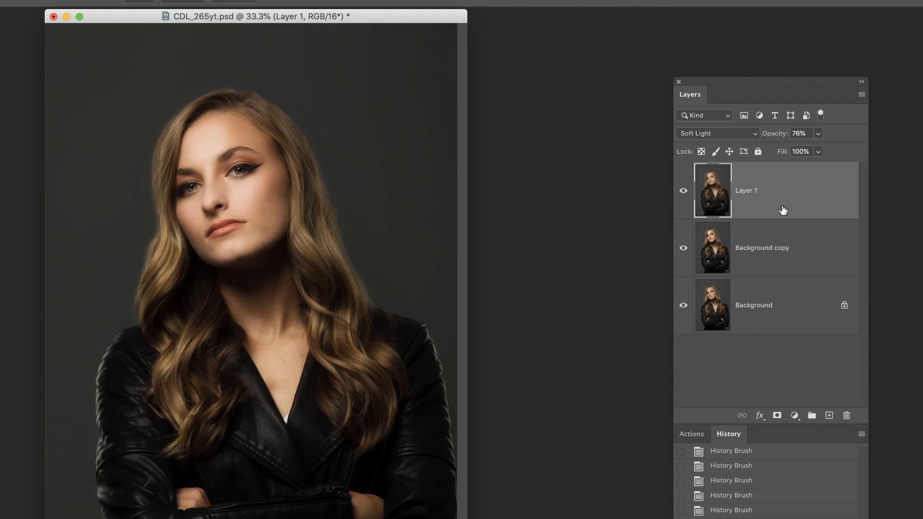
# Put Layer 1 and the Background copy together into a new layer group above the Background.
pyautogui.keyDown('shift'); pyautogui.click(781, 240); pyautogui.keyUp('shift')
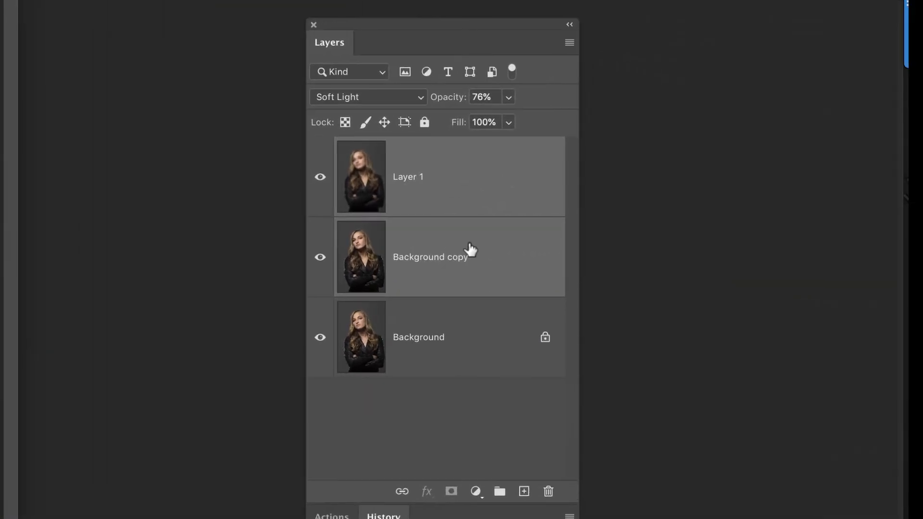
pyautogui.moveTo(572, 249); pyautogui.dragTo(601, 455)
pyautogui.moveTo(501, 477); pyautogui.dragTo(501, 492)
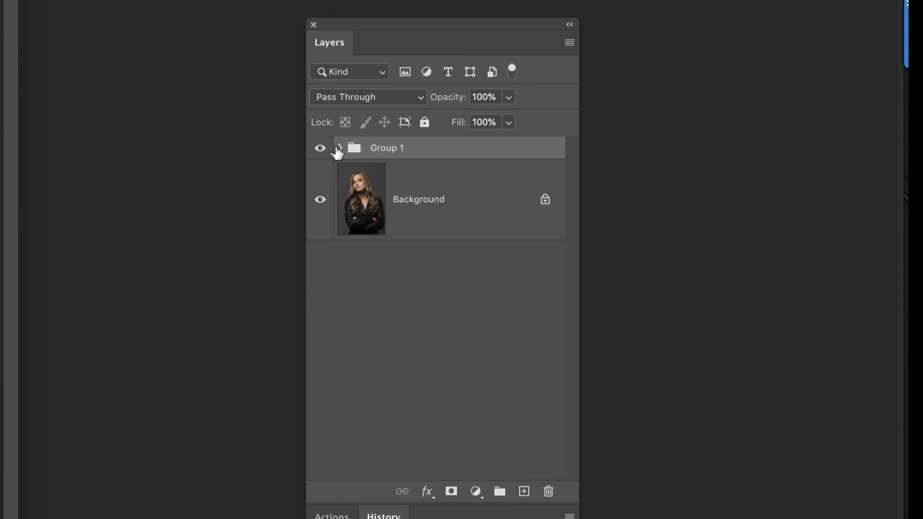
# Expand Group 1 to view its layers, toggle the group's visibility to compare before and after, and collapse it again.
pyautogui.click(394, 151)
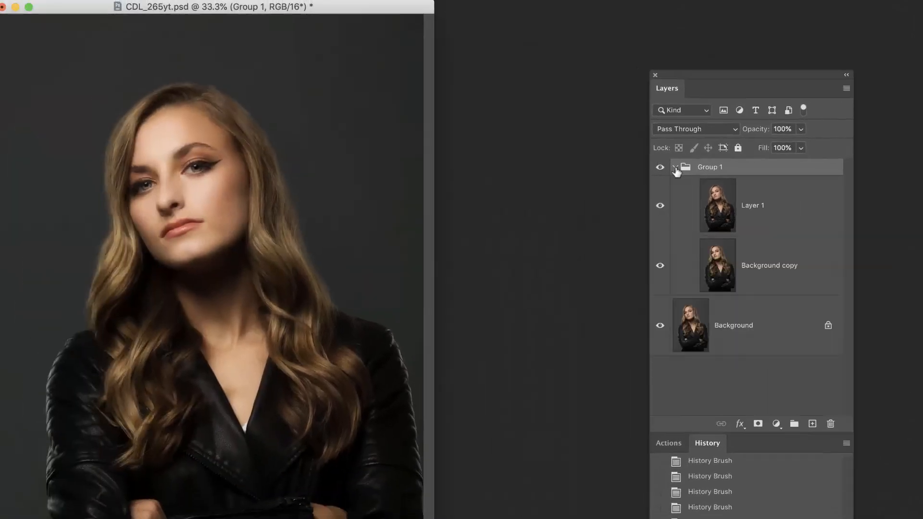
pyautogui.press('super+comma')
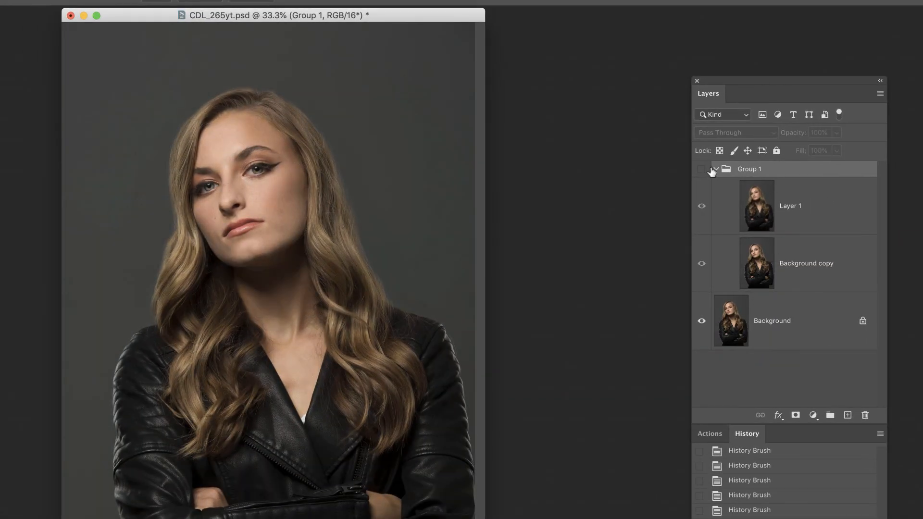
pyautogui.click(702, 173)
pyautogui.click(701, 173)
pyautogui.click(702, 171)
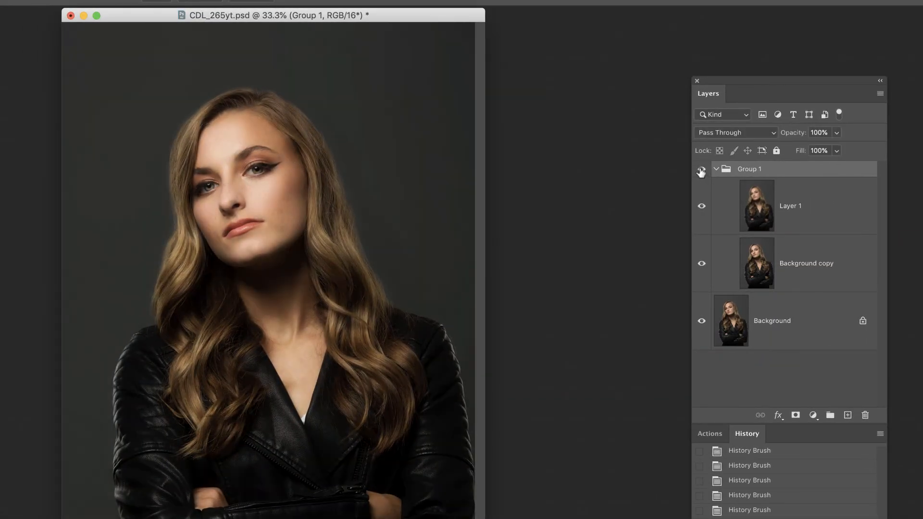
pyautogui.click(716, 169)
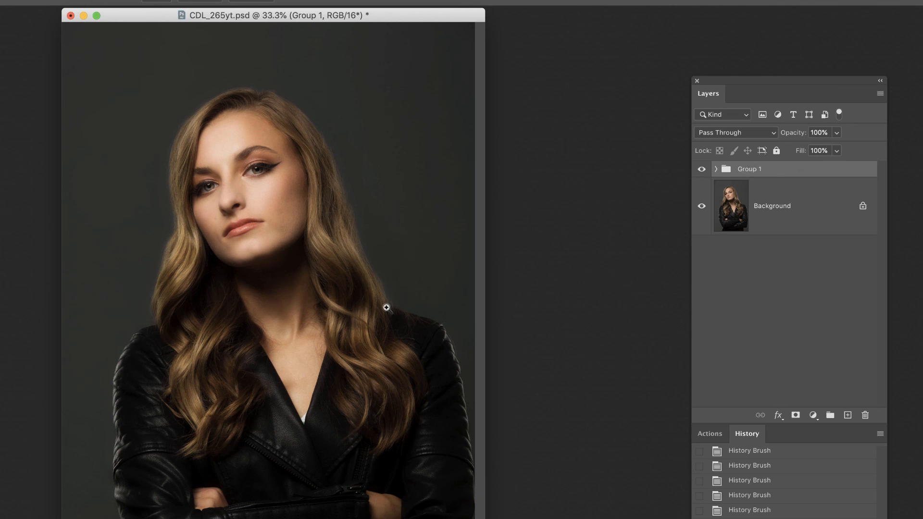
# Lower Group 1's opacity to 89% and toggle its visibility to compare the result with the original portrait.
pyautogui.click(837, 133)
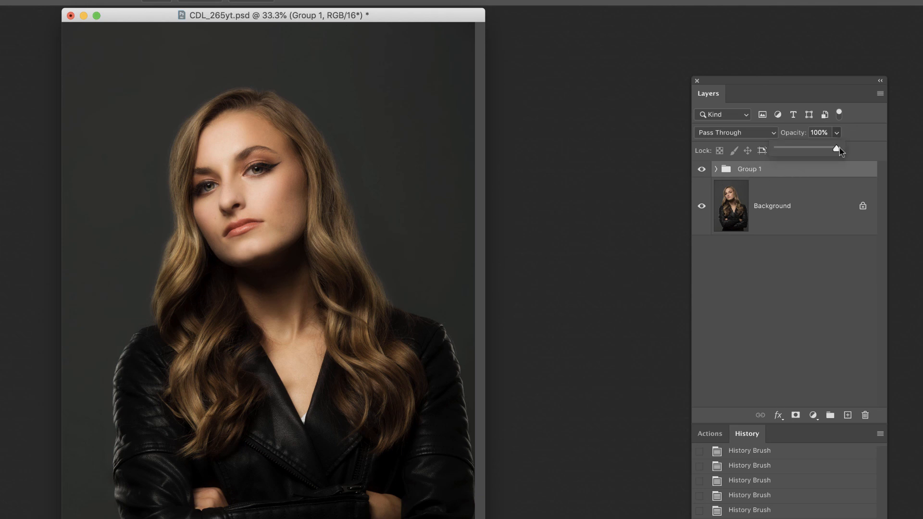
pyautogui.moveTo(840, 148); pyautogui.dragTo(818, 152)
pyautogui.moveTo(823, 149); pyautogui.dragTo(833, 148)
pyautogui.click(702, 169)
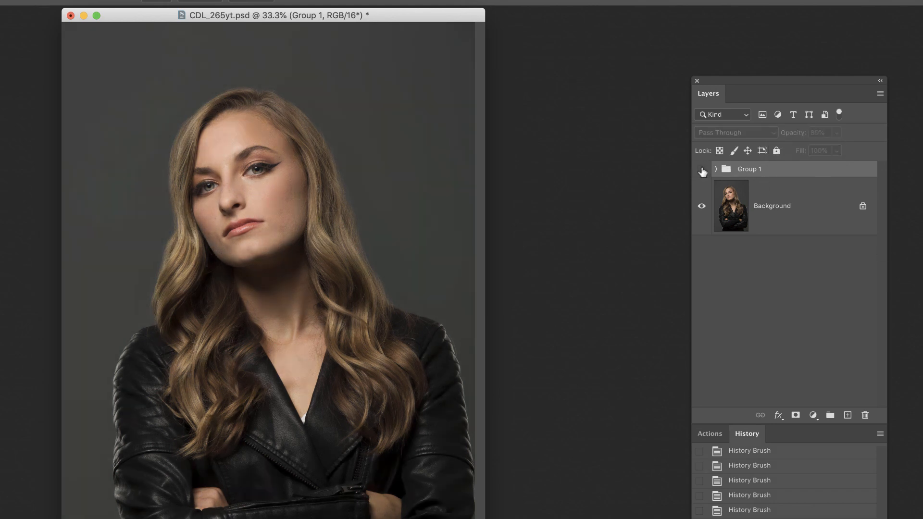
pyautogui.click(702, 169)
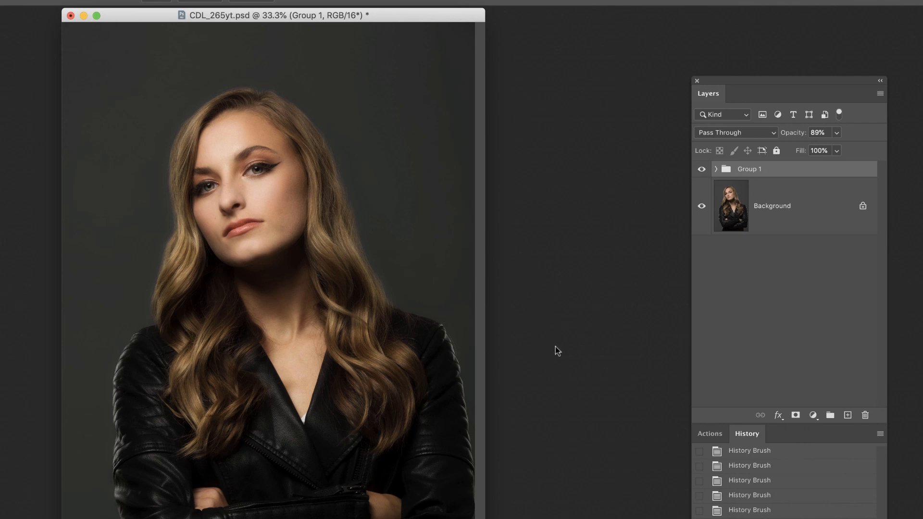